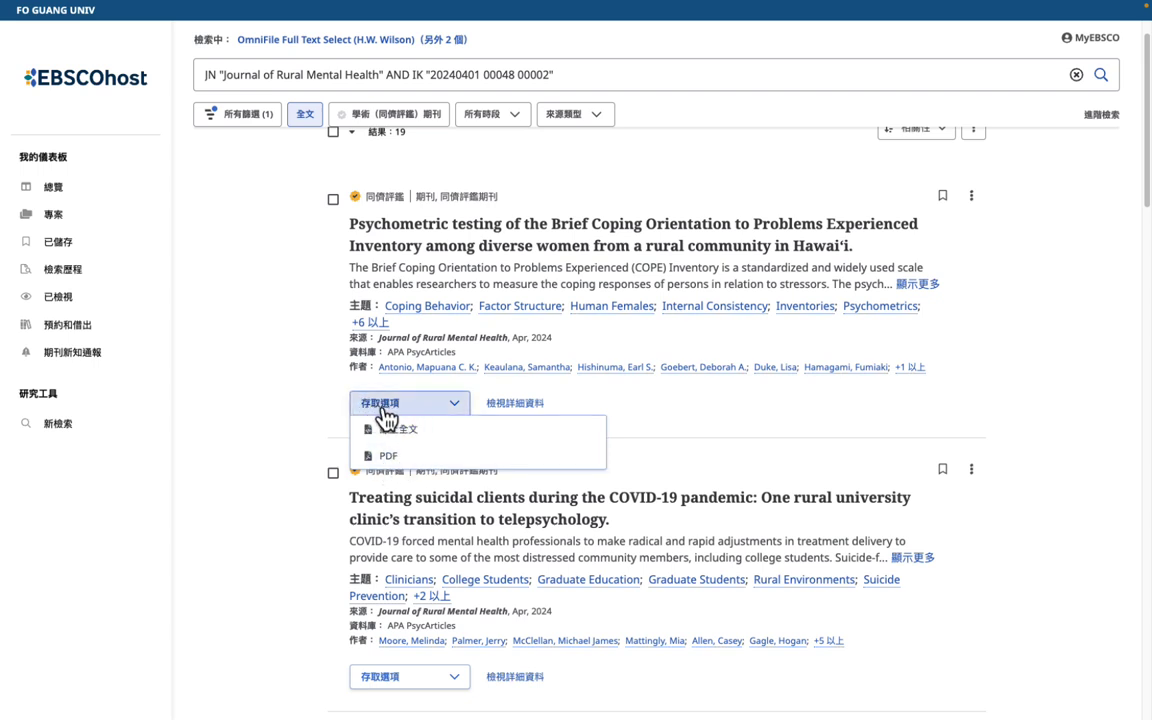
Return from the issue's article results to the Journal of Rural Mental Health publication page
scroll(388, 418, "up", 1)
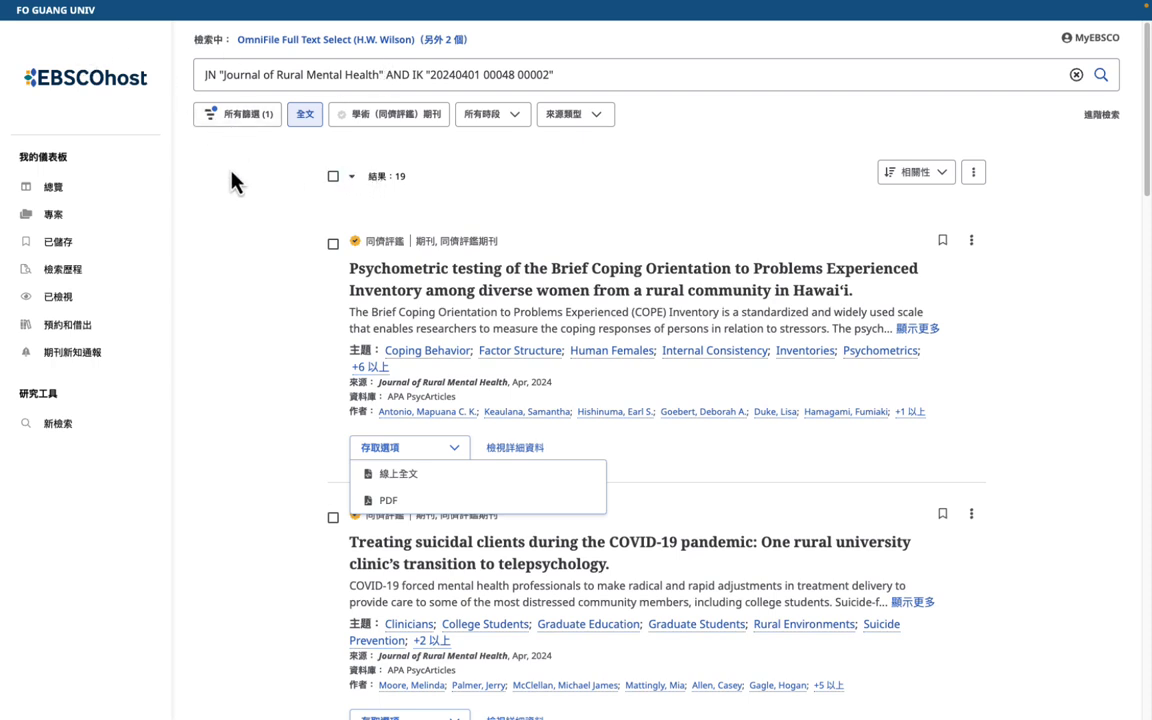
key("alt+Left")
scroll(296, 320, "down", 3)
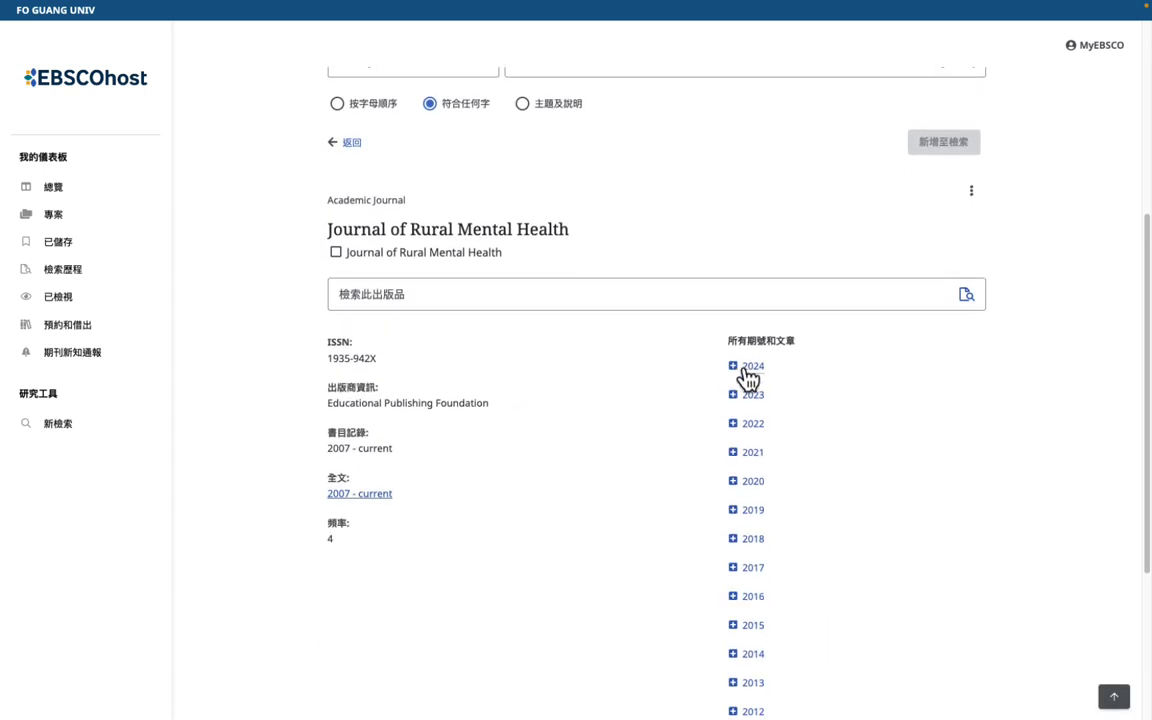
Search within the Journal of Rural Mental Health for "Mental" and examine the journal and keyword parts of the query
left_click(368, 294)
double_click(488, 230)
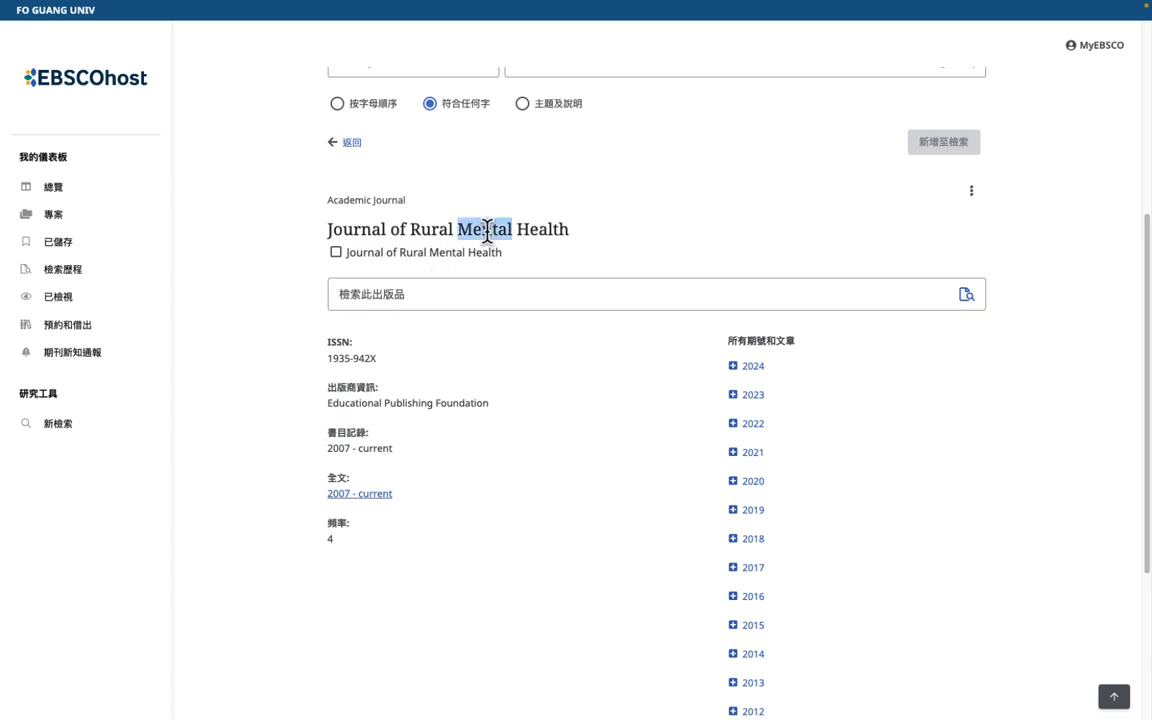
key("ctrl+c")
left_click(404, 293)
key("ctrl+v")
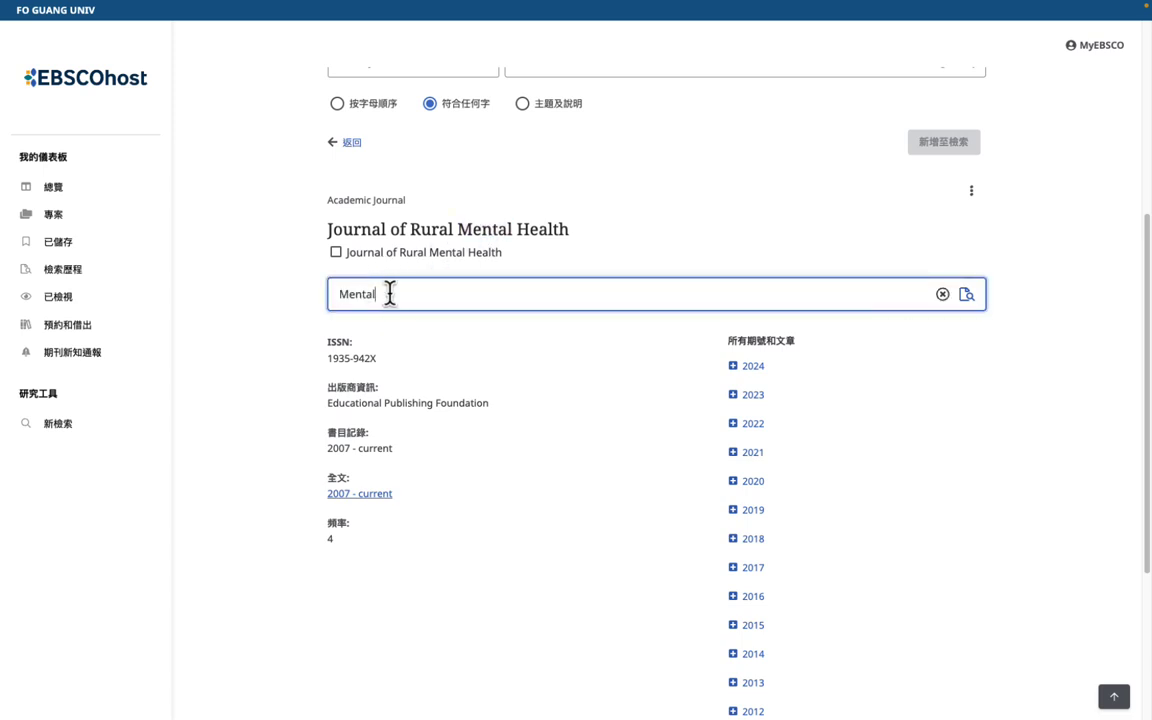
left_click(966, 295)
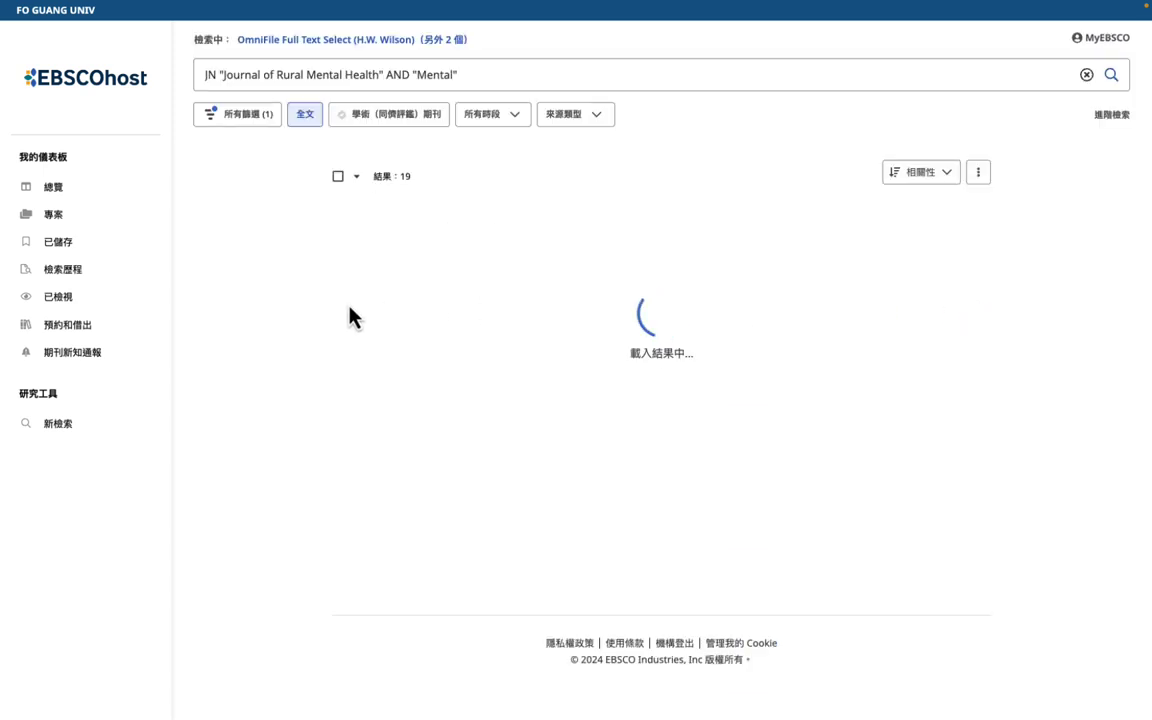
left_click_drag(350, 75, 188, 84)
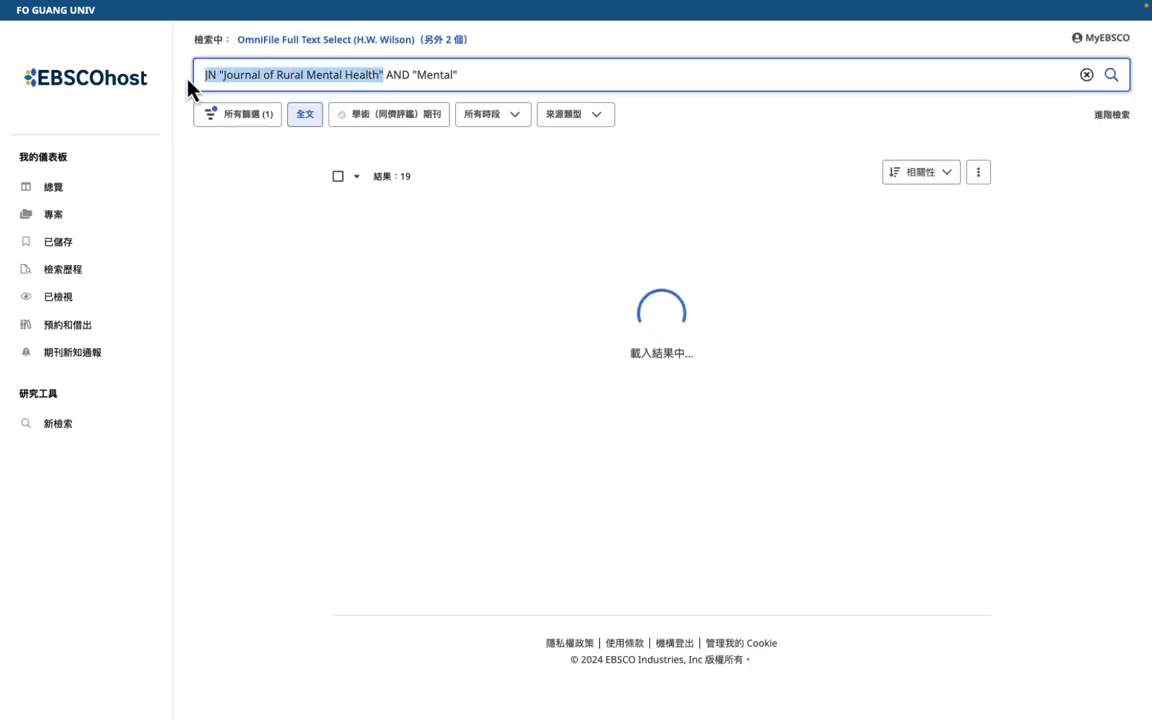
double_click(435, 75)
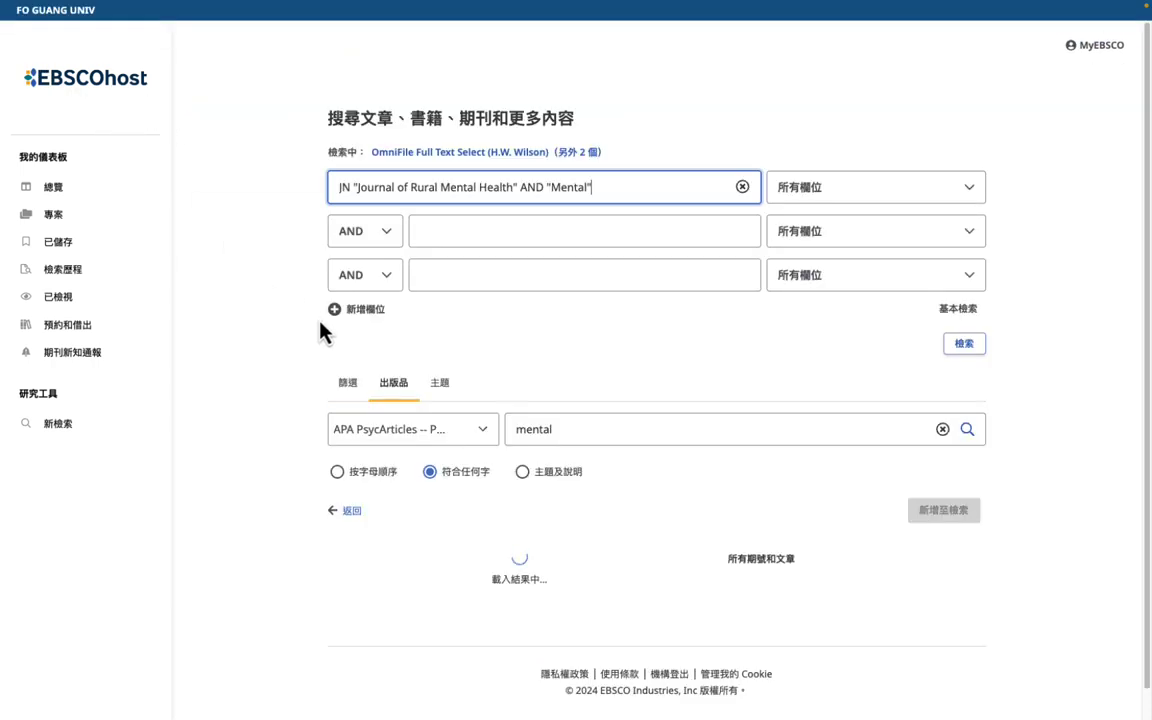
Select the Journal of Rural Mental Health on its publication page and add it to the advanced search
scroll(329, 360, "down", 3)
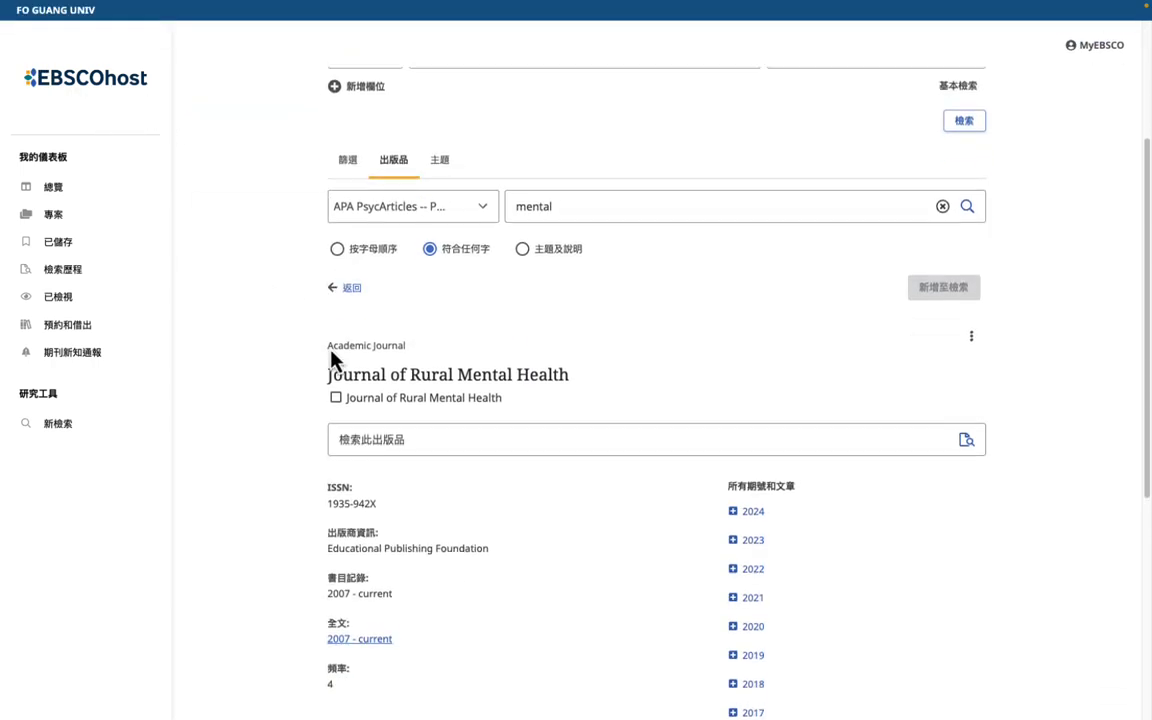
left_click(336, 367)
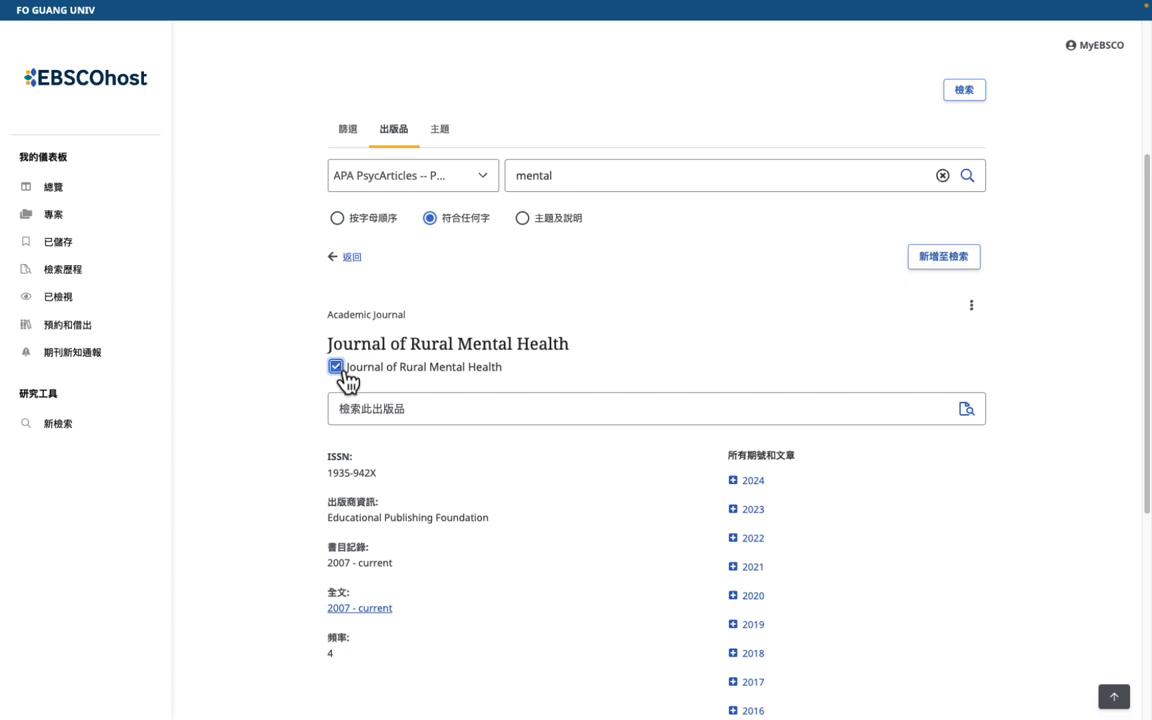
left_click(941, 259)
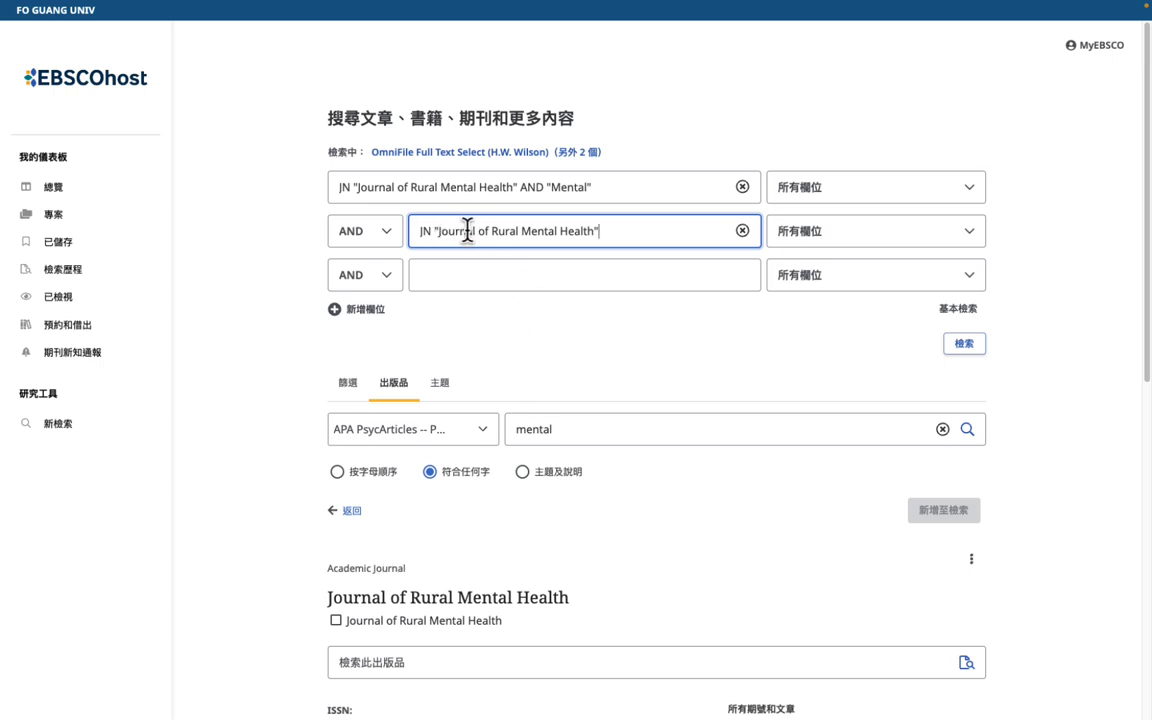
Clear the queries from the first and second rows of the advanced search
left_click(549, 186)
double_click(555, 186)
left_click(555, 186)
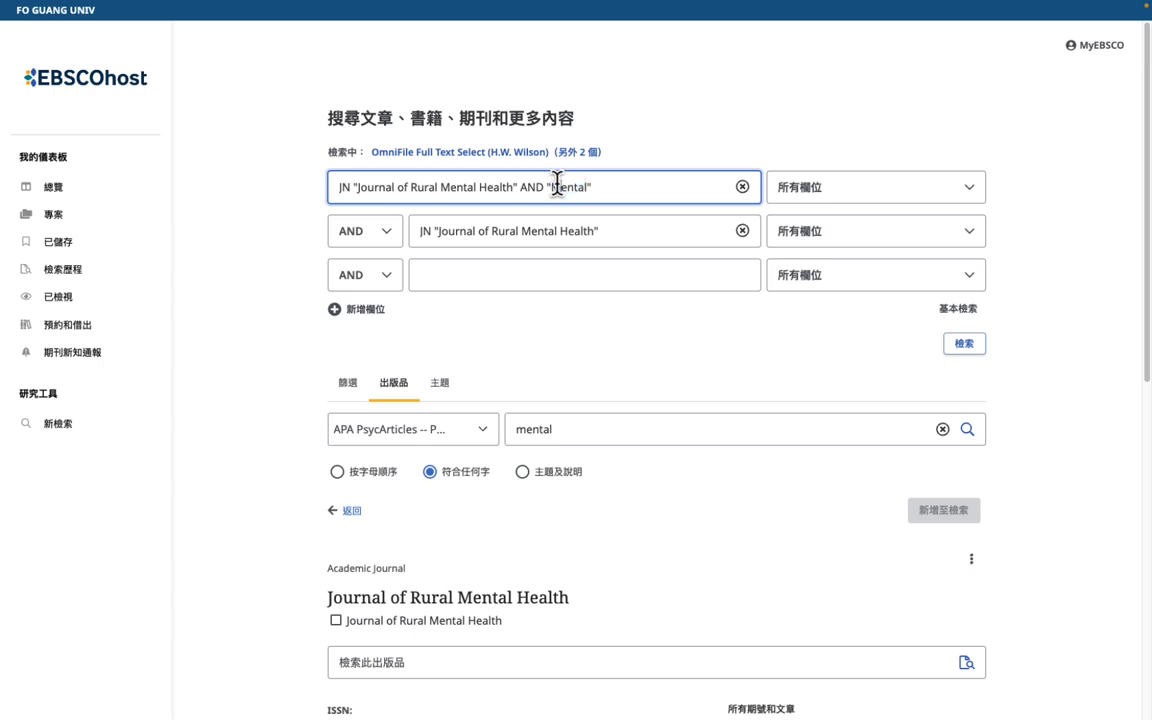
triple_click(557, 186)
left_click(742, 187)
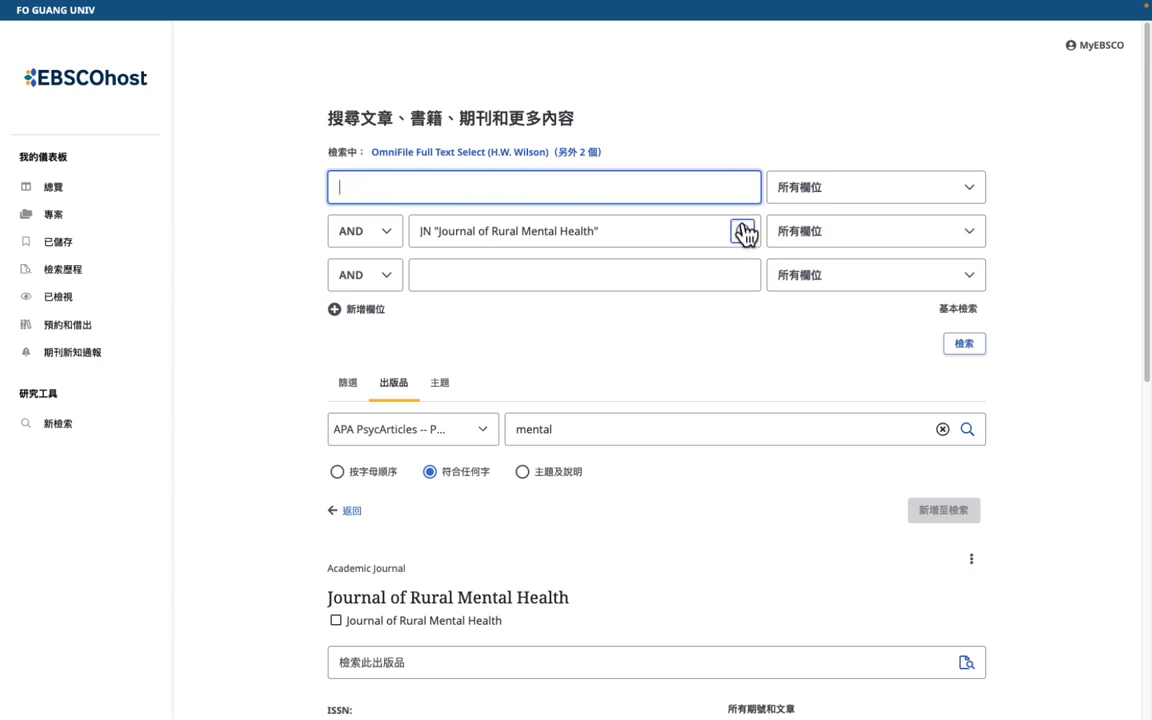
left_click(742, 231)
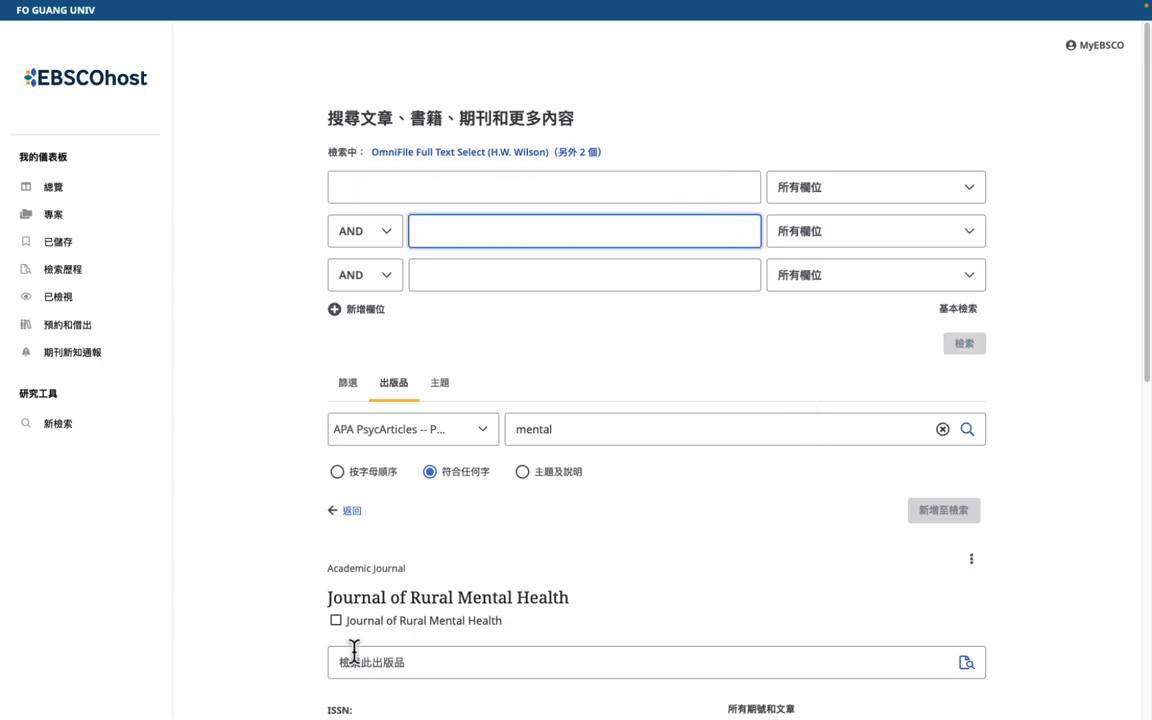
Add the Journal of Rural Mental Health as a search condition, combine it using AND with "mind", and run the search
left_click(336, 621)
left_click(965, 512)
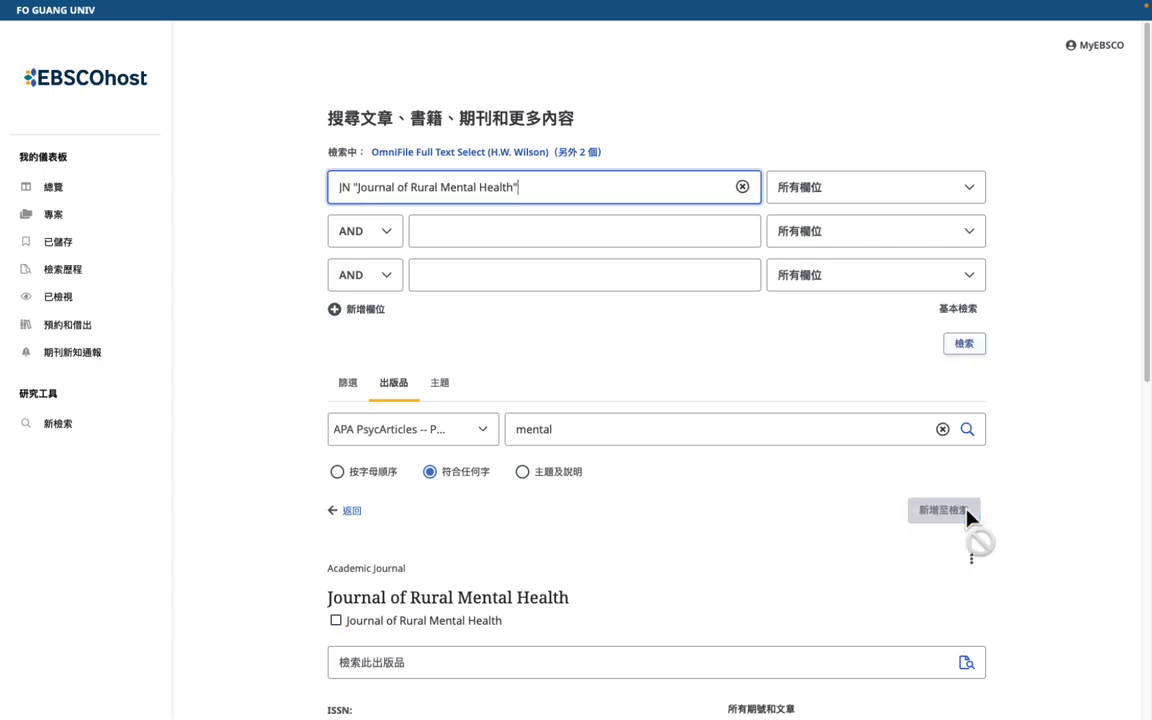
left_click(483, 226)
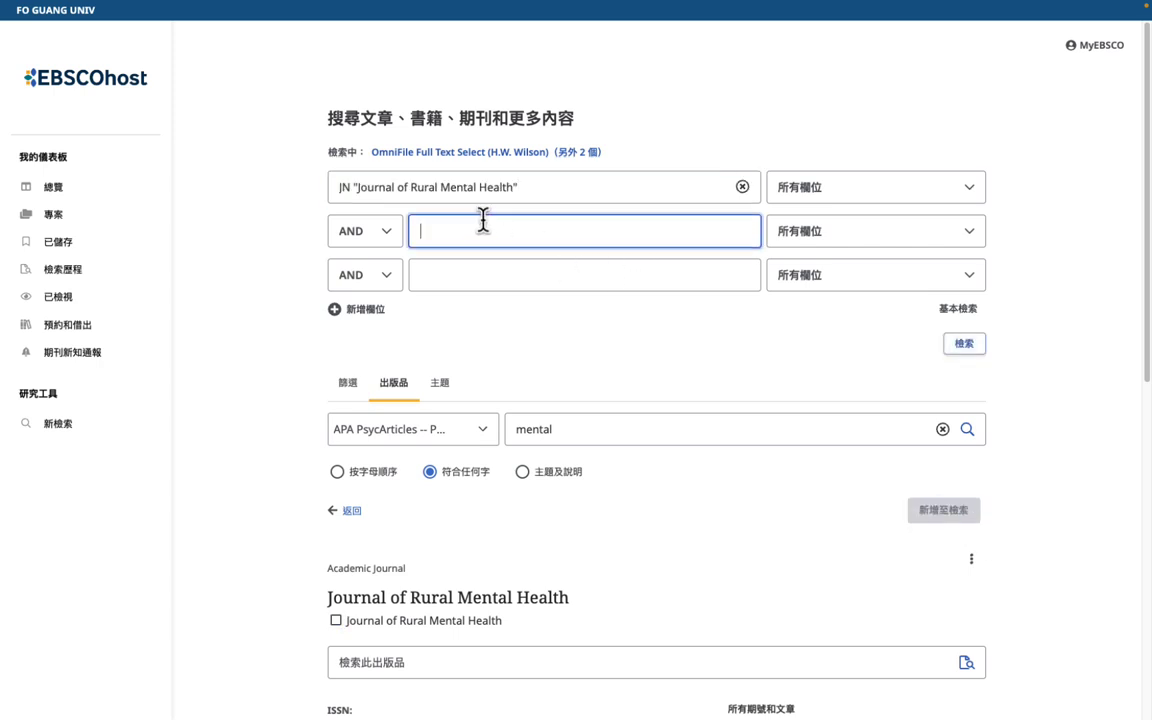
type("mind")
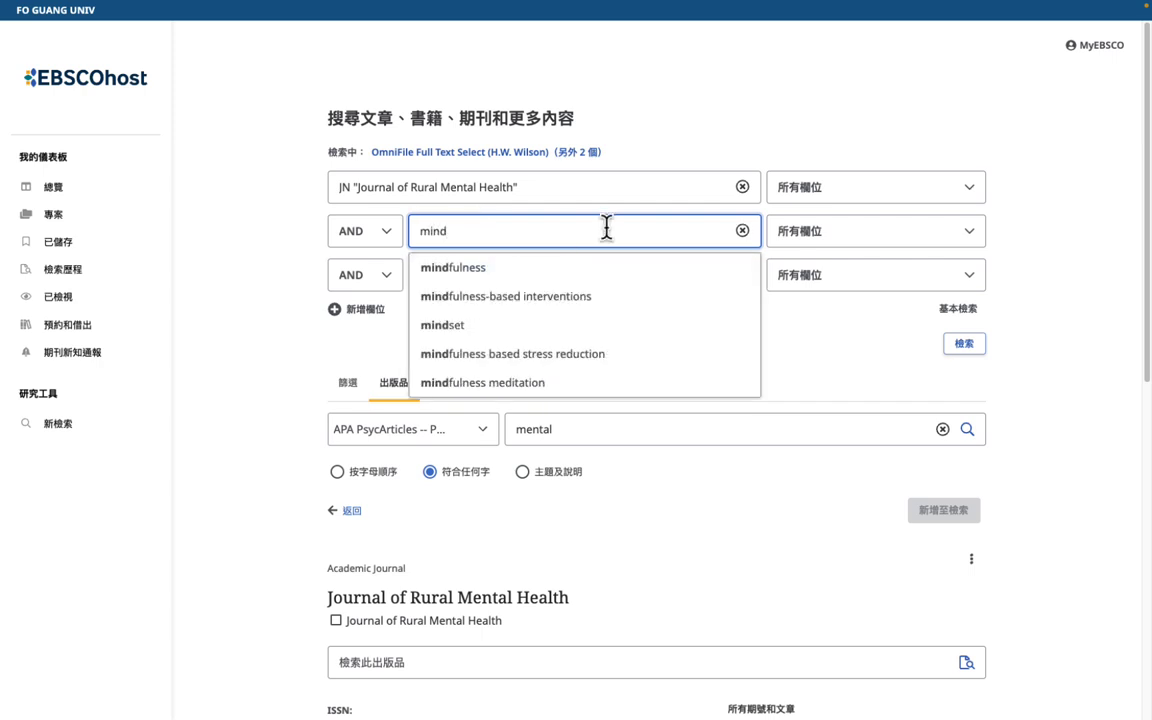
left_click(866, 146)
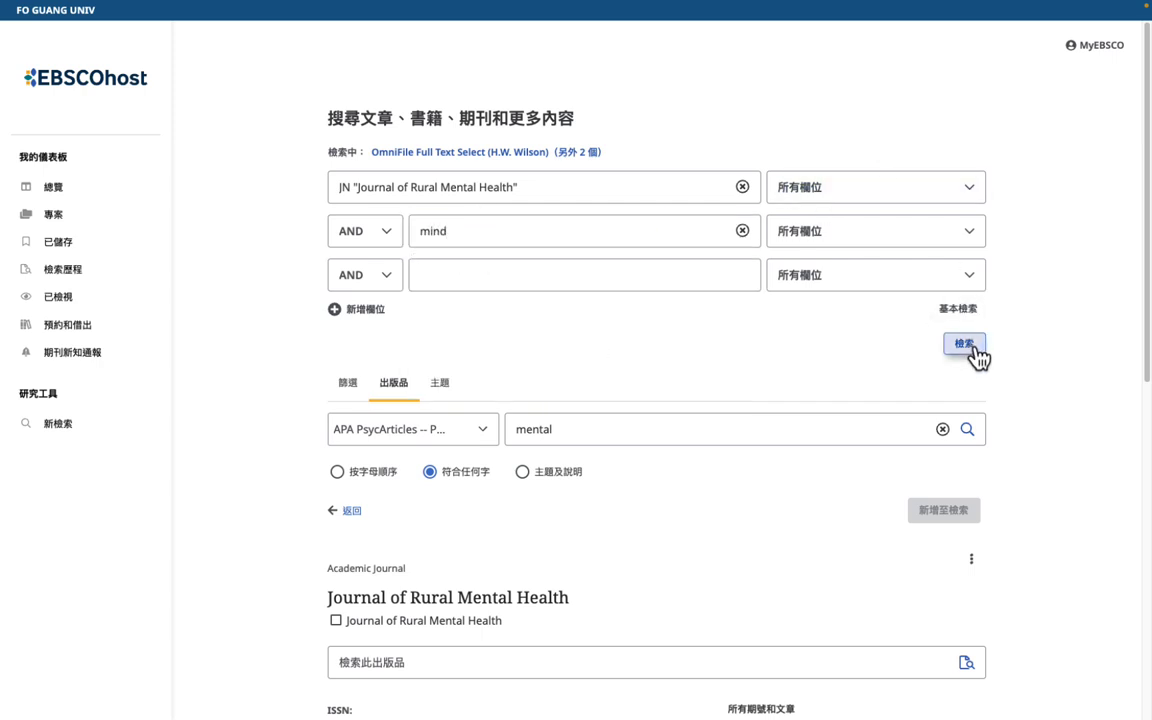
left_click(966, 345)
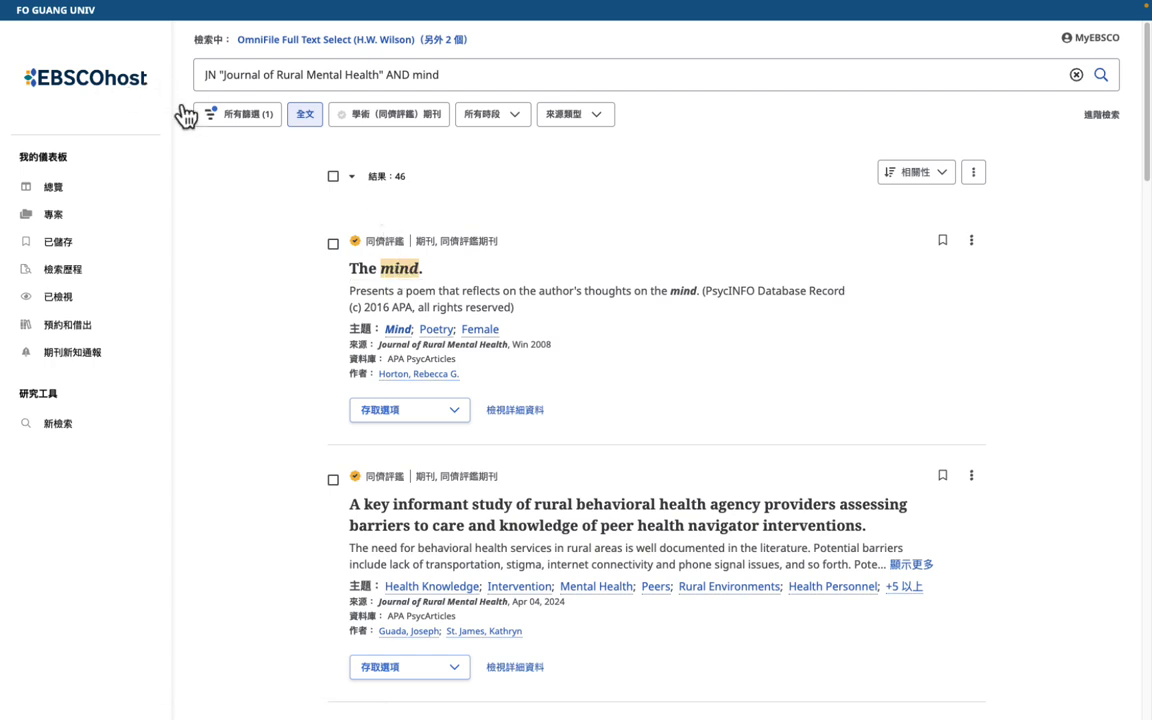
Start a blank advanced search and display its subject term (主題) lookup
left_click(85, 77)
left_click(967, 335)
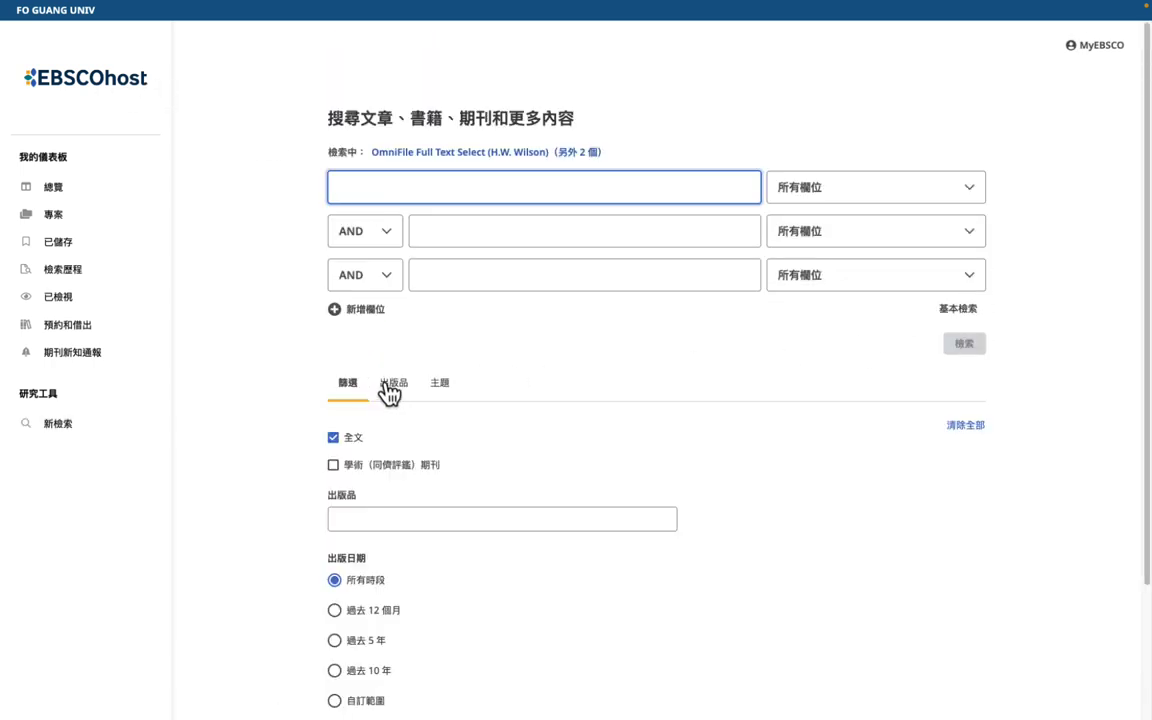
left_click(389, 388)
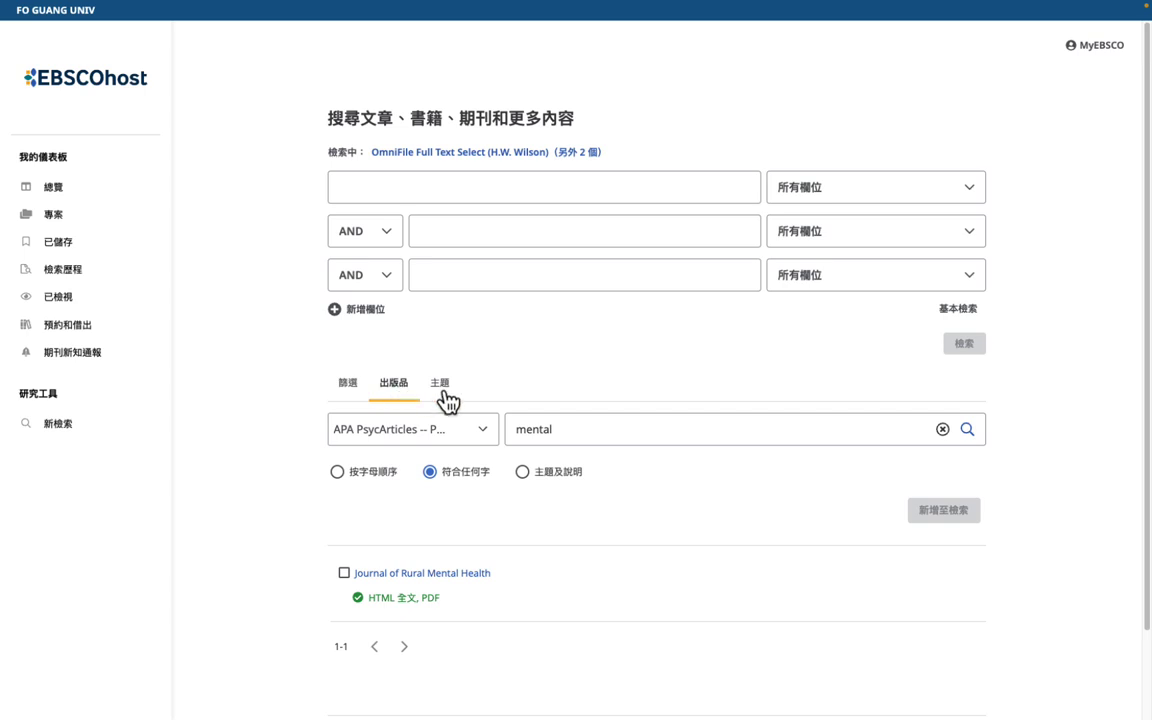
left_click(442, 390)
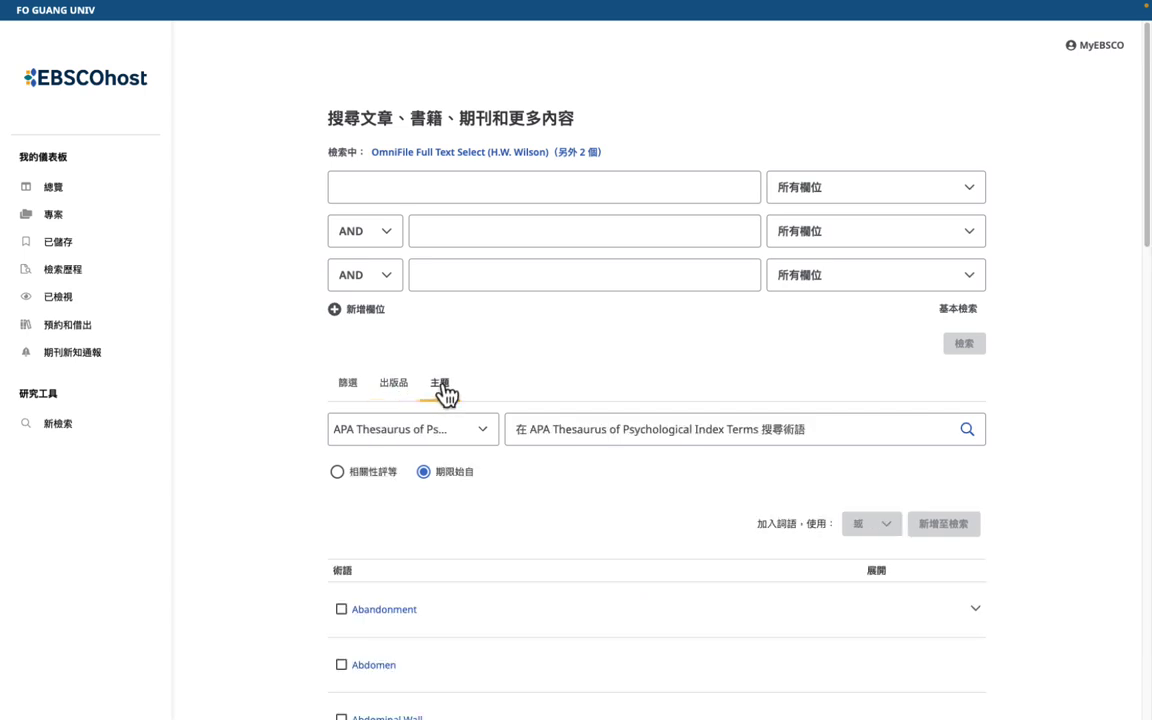
Examine which thesauri are available for subject lookup, keeping APA Thesaurus of Psychological Index Terms selected
scroll(445, 393, "down", 1)
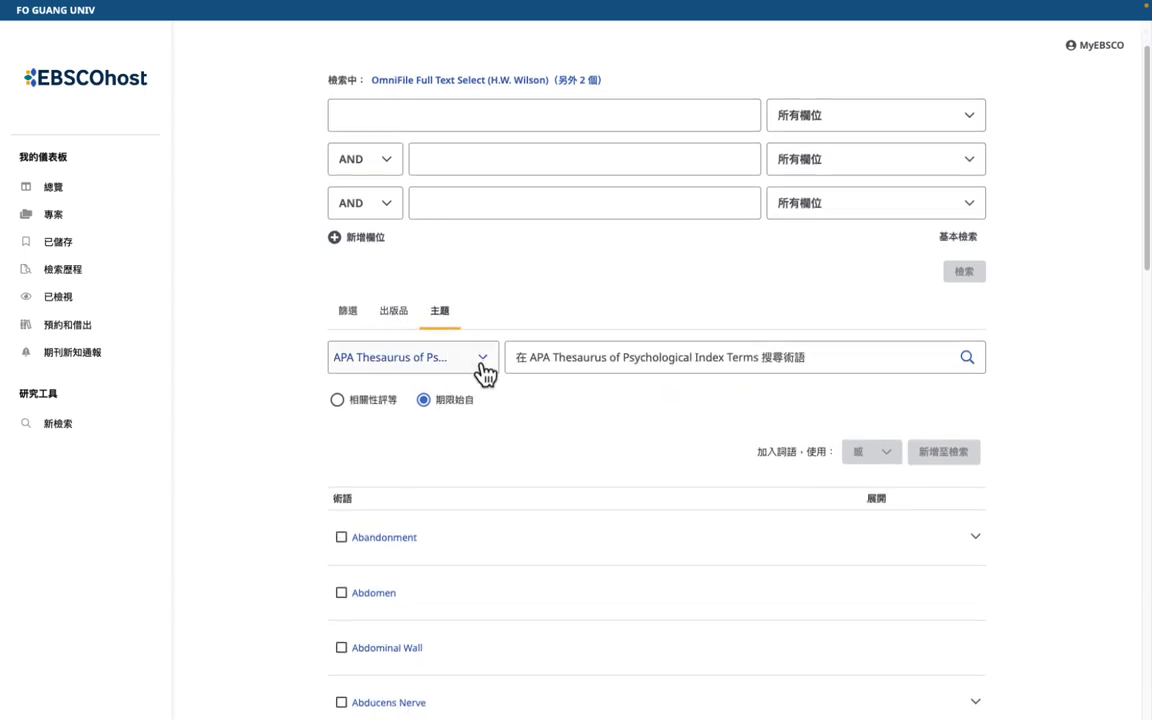
left_click(481, 365)
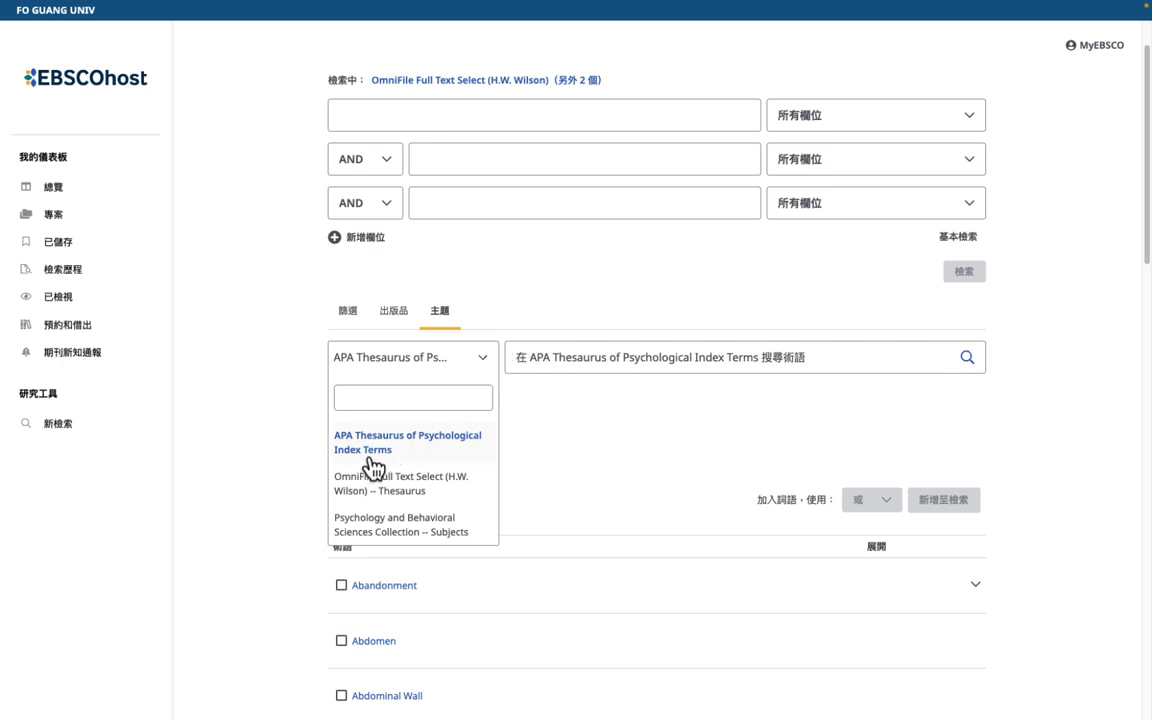
left_click(556, 357)
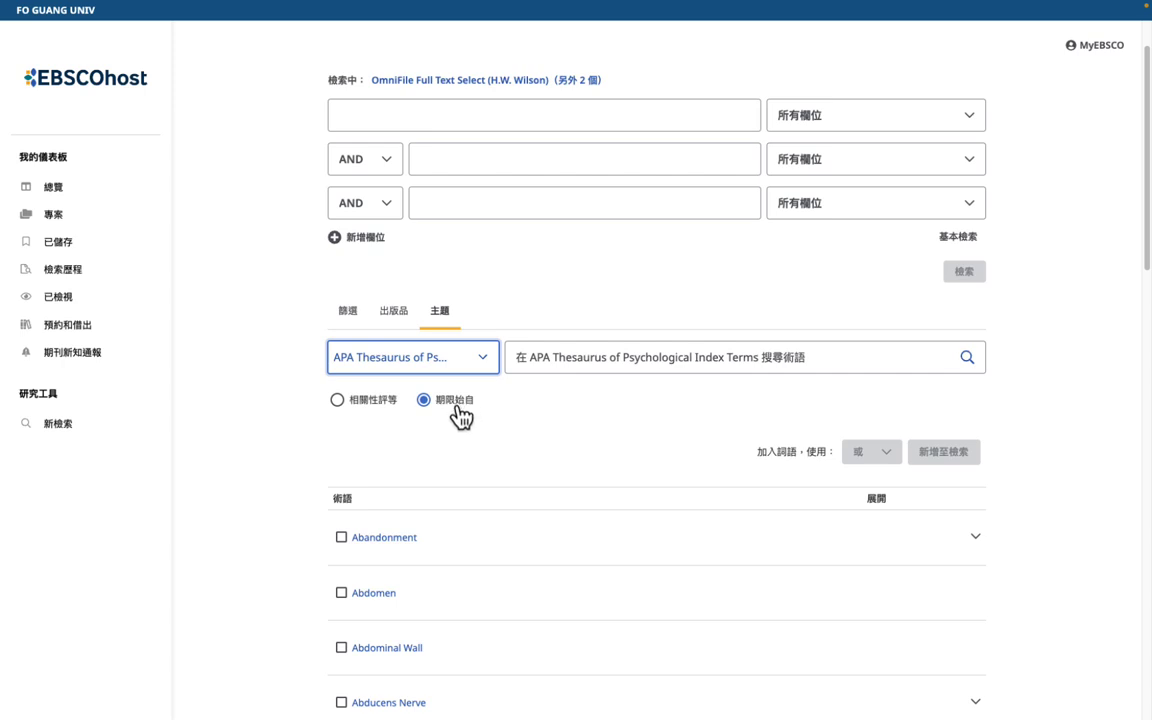
scroll(460, 418, "up", 1)
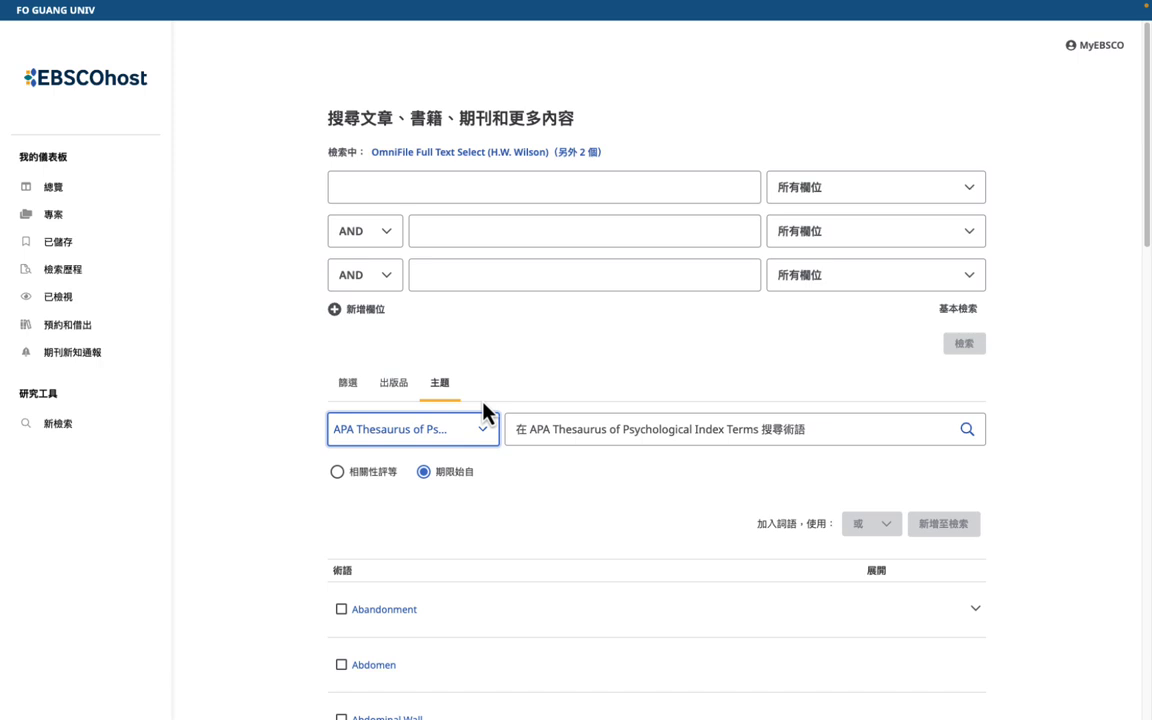
Search the APA thesaurus for "mental disorder" with the terms ranked by relevance (相關性評等)
left_click(566, 429)
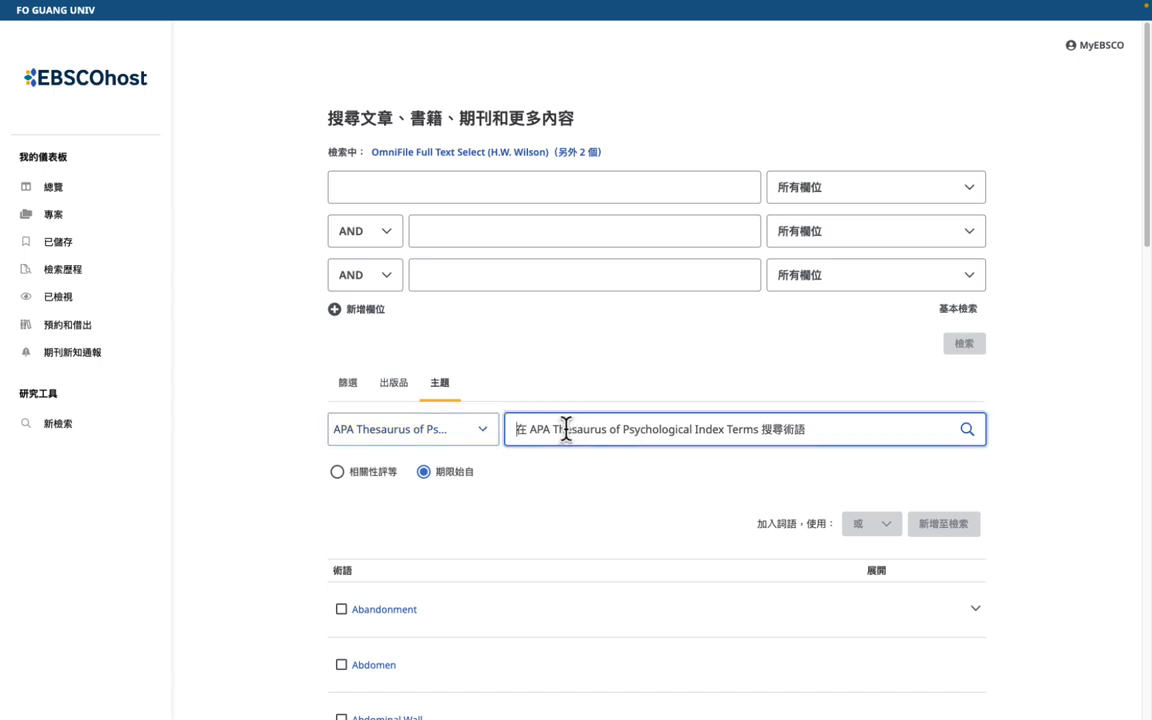
type("me")
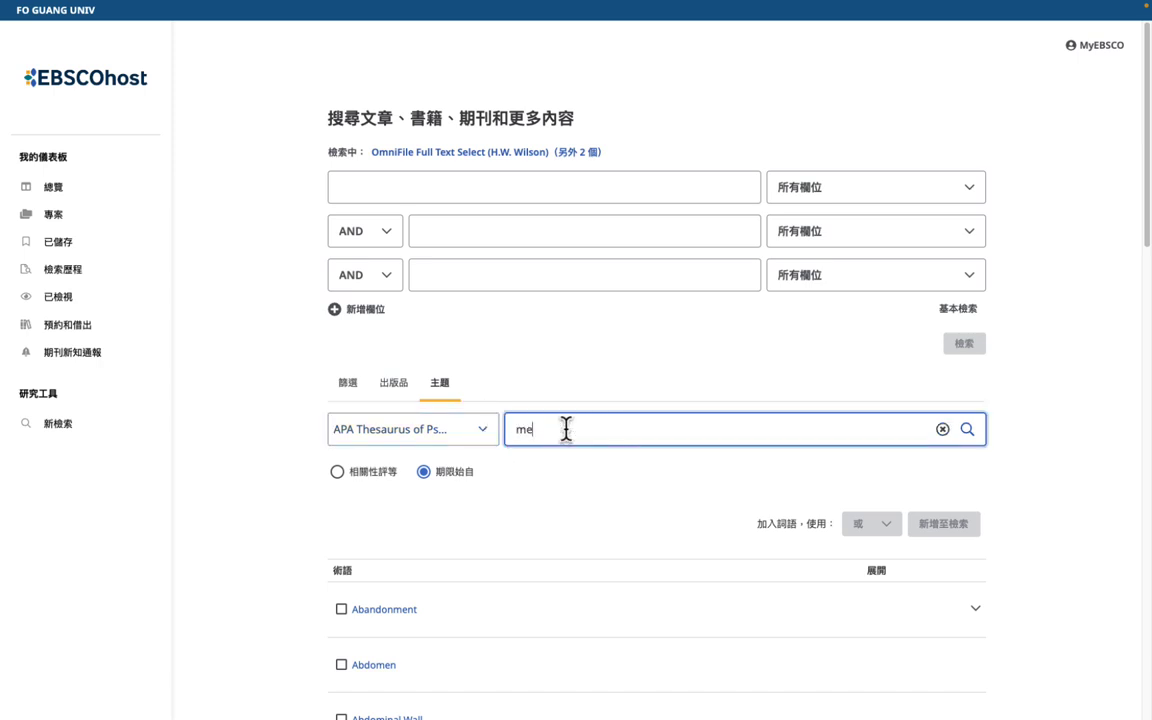
type("ntal disorder")
left_click(338, 472)
left_click(967, 430)
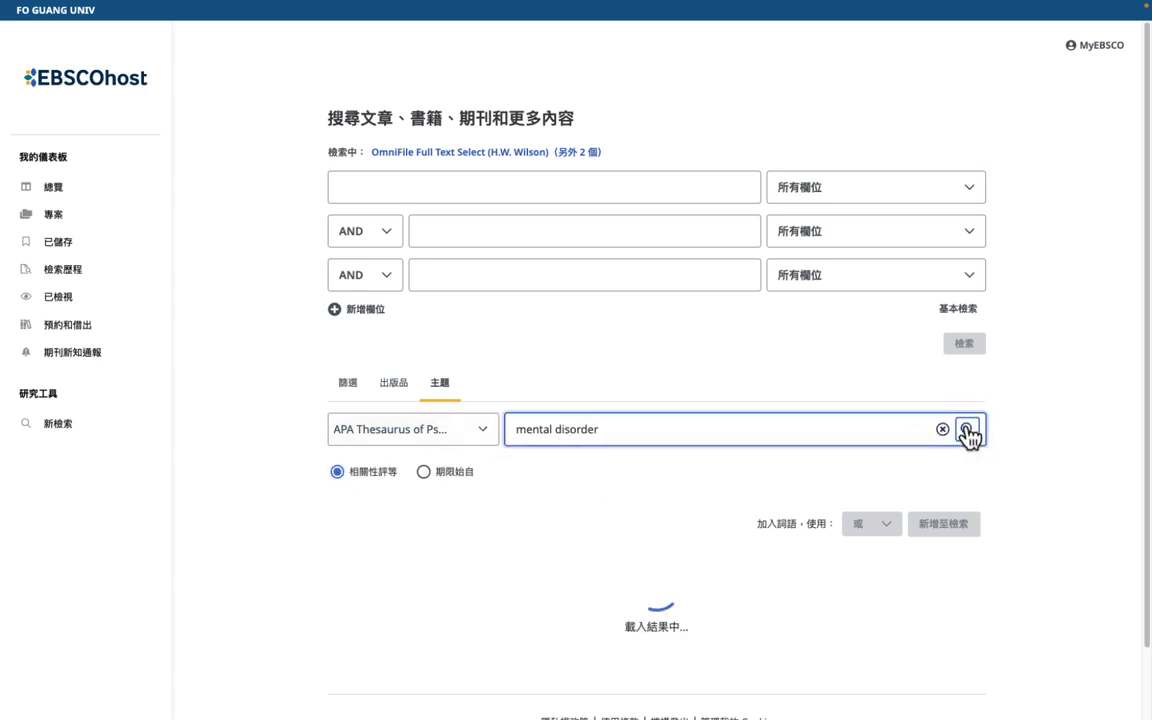
Look through the list of thesaurus terms matching "mental disorder", including the preferred terms they refer to
scroll(504, 504, "down", 1)
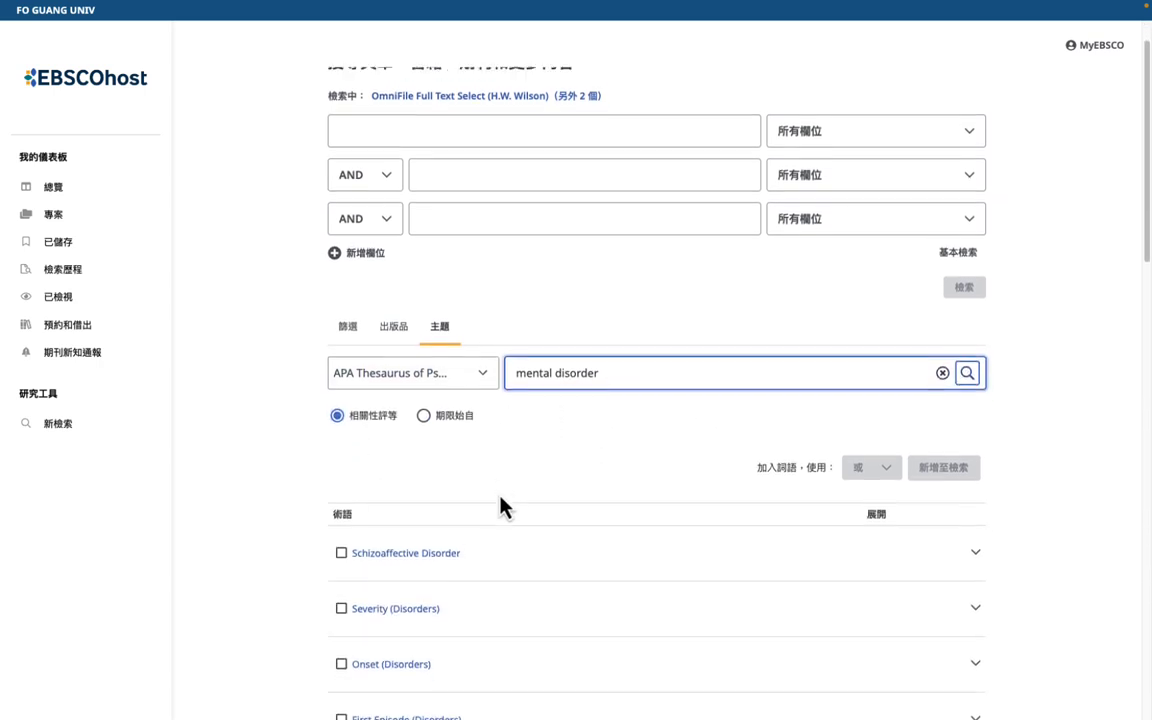
scroll(504, 508, "down", 1)
scroll(504, 508, "down", 1)
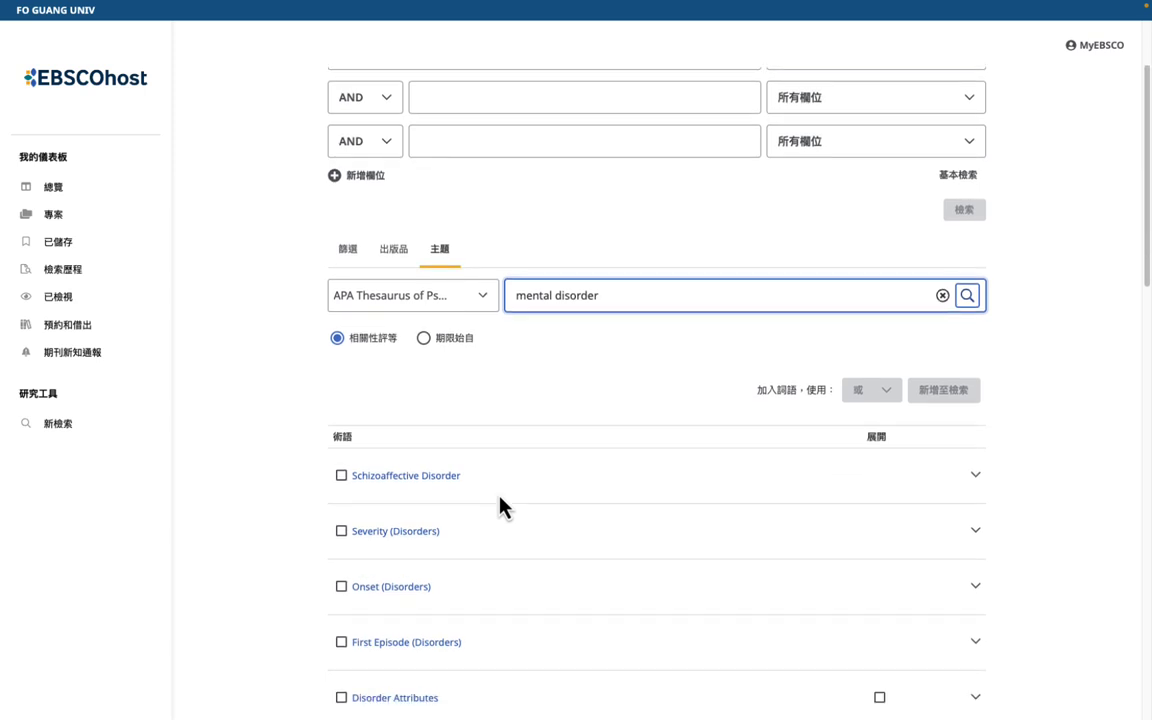
scroll(504, 506, "down", 2)
scroll(504, 507, "down", 2)
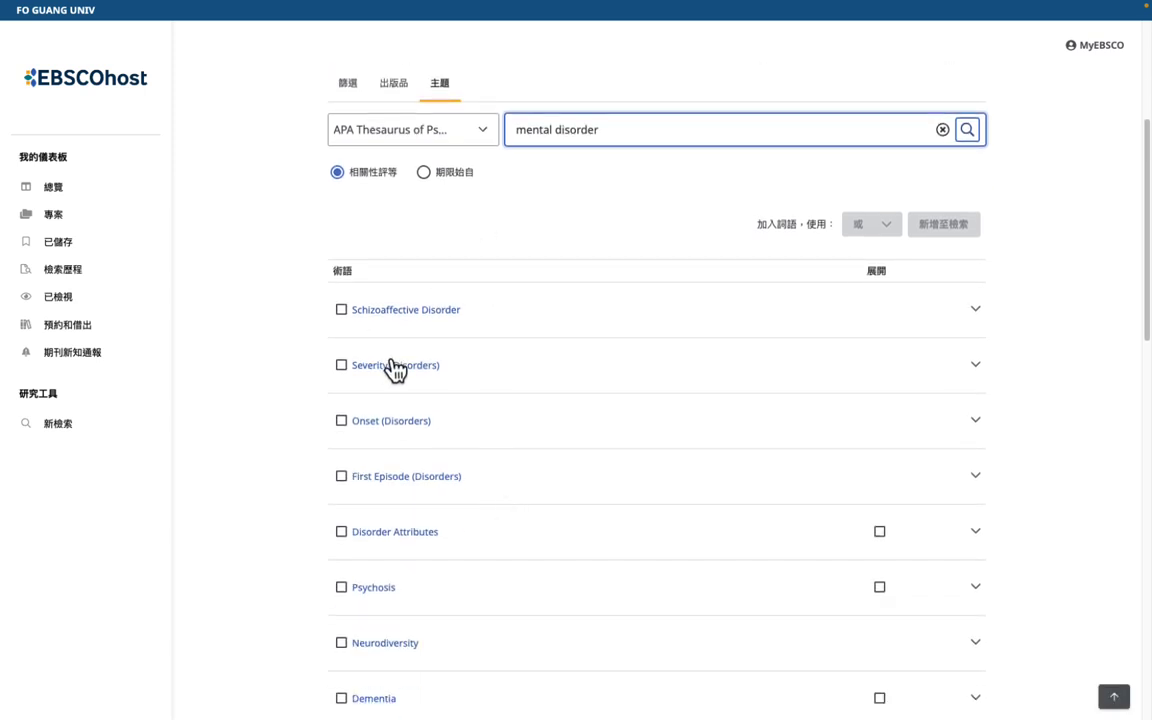
scroll(396, 375, "down", 4)
scroll(400, 375, "down", 10)
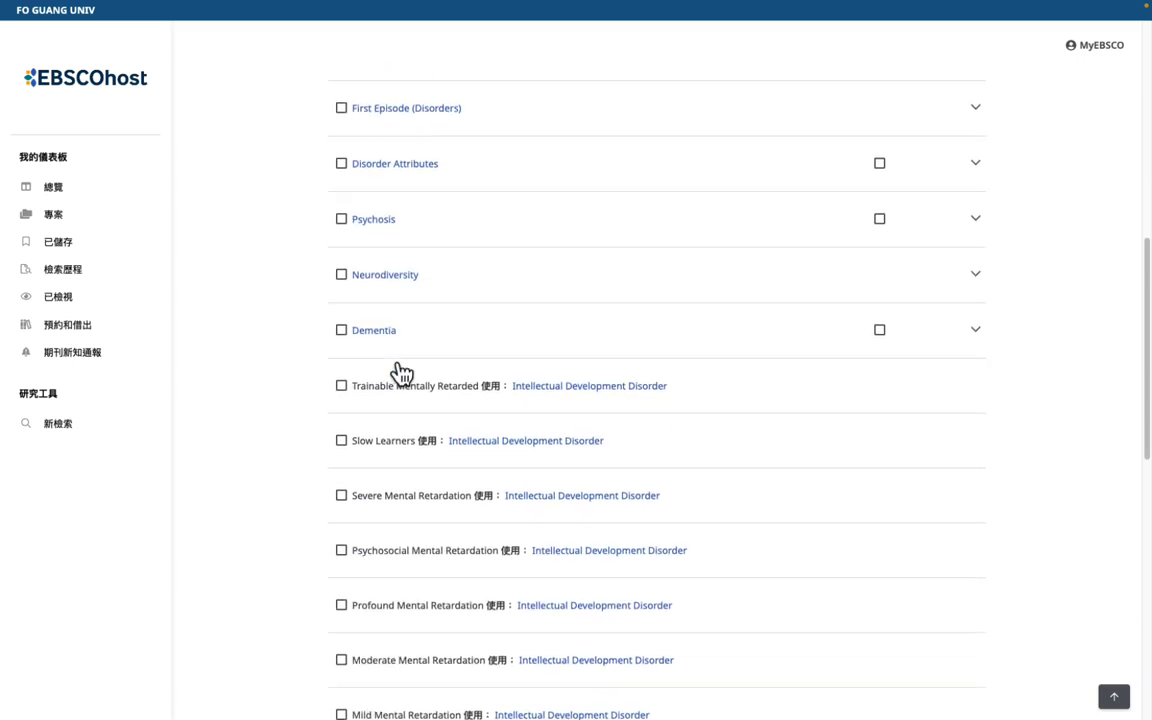
scroll(398, 373, "down", 3)
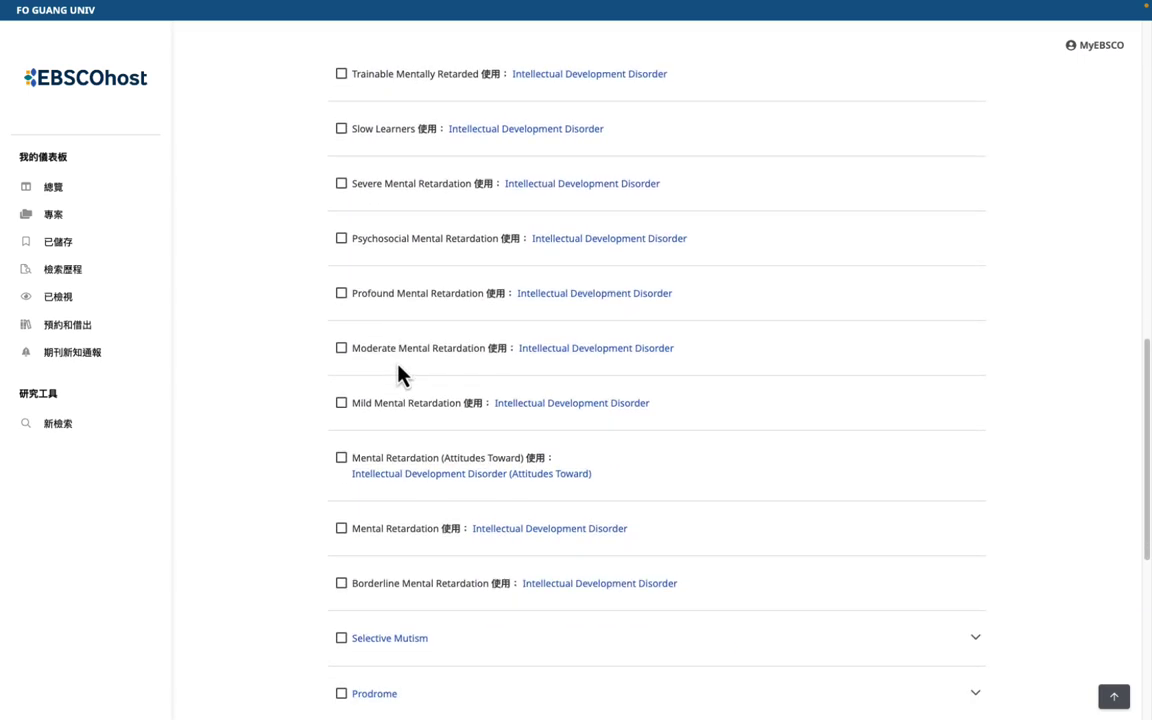
scroll(402, 370, "up", 16)
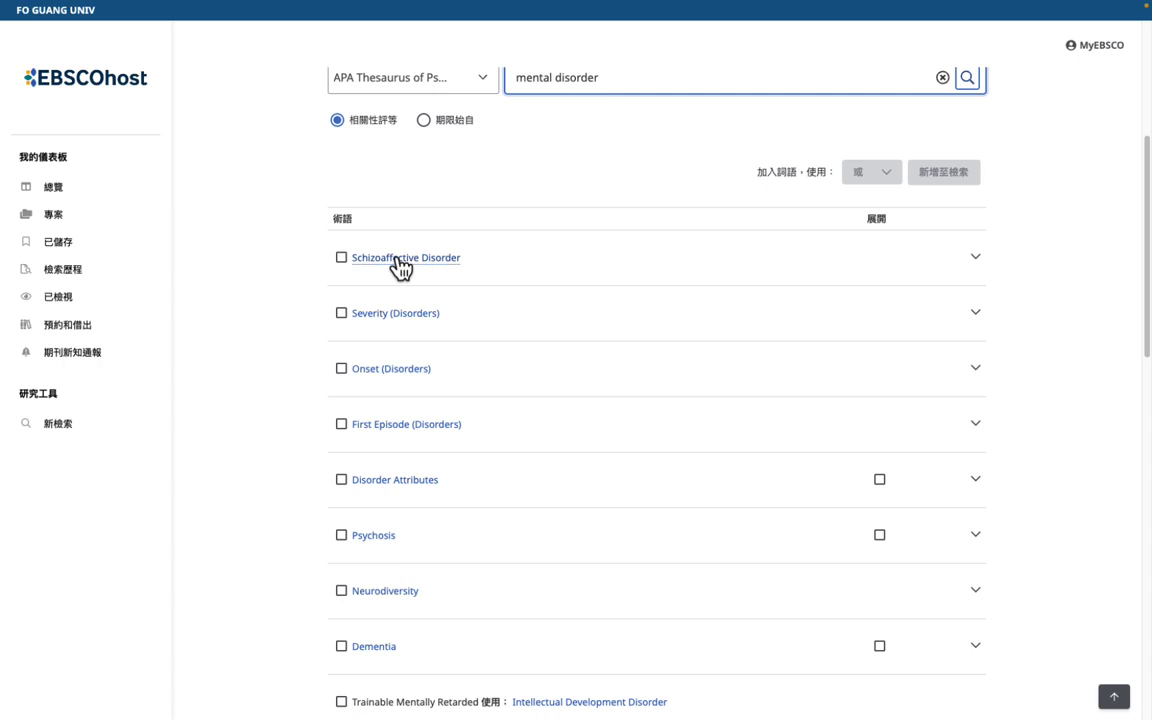
Open the Schizoaffective Disorder term and view its definition, broader terms and related terms
left_click(400, 260)
scroll(397, 366, "down", 5)
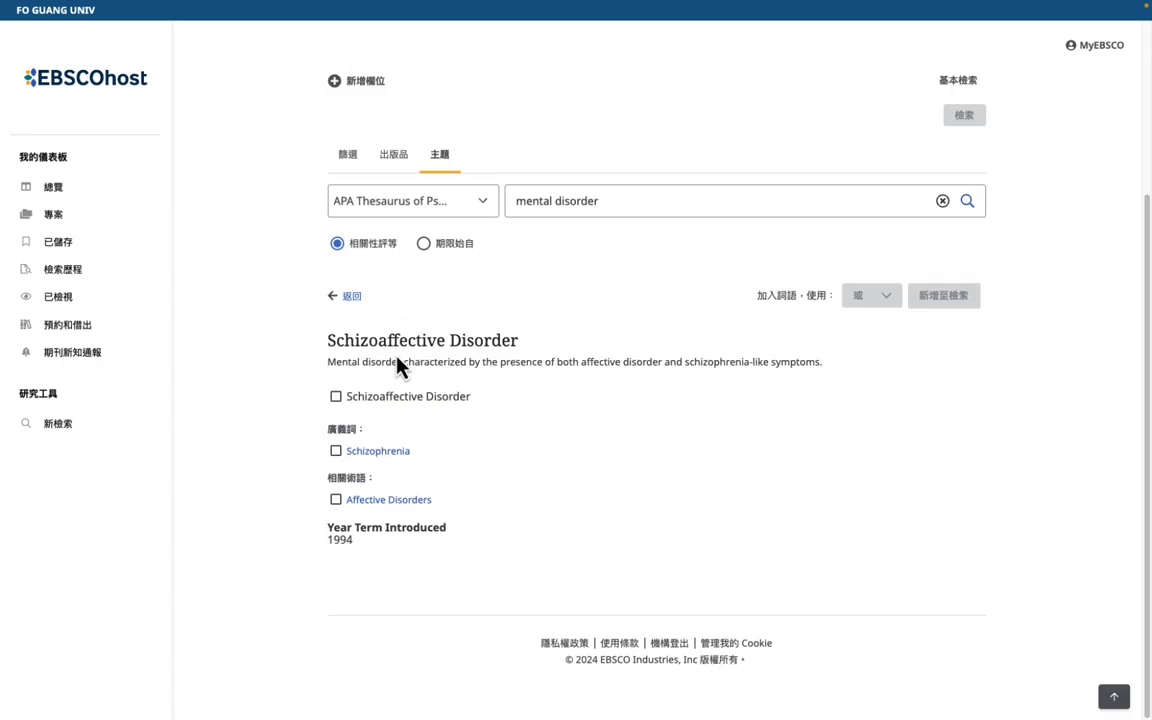
Open the related term Affective Disorders and review its definition, broader, narrower and related terms, and history note
left_click(388, 500)
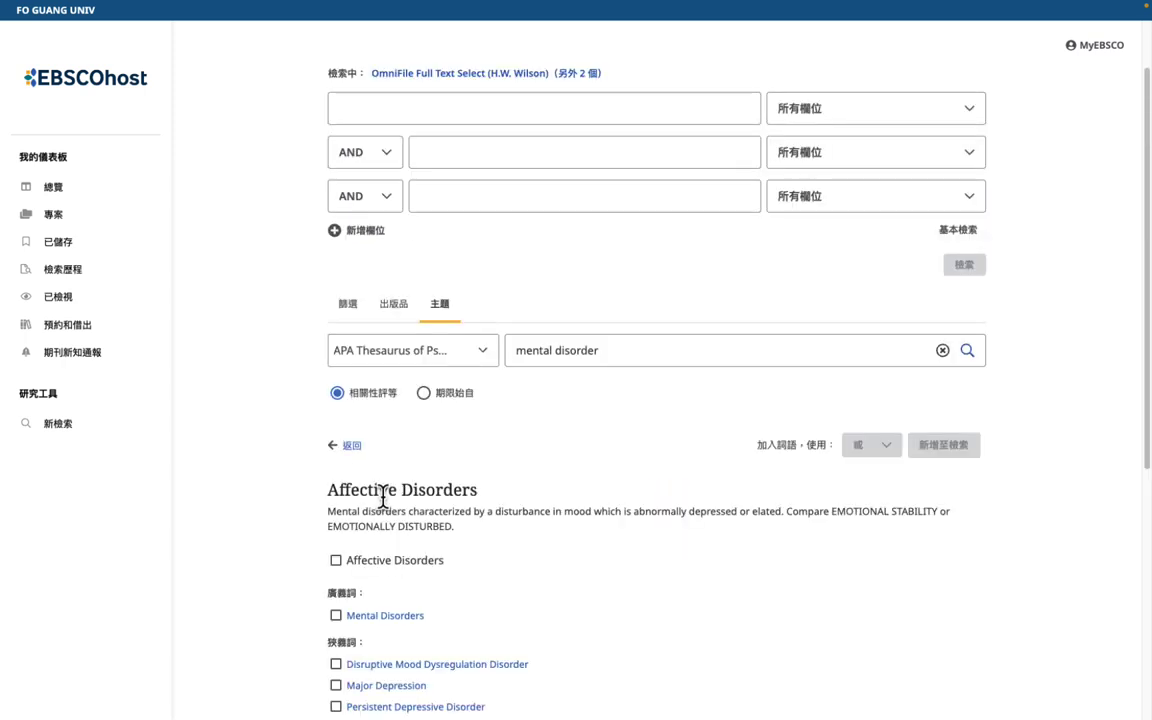
scroll(388, 510, "down", 1)
scroll(388, 510, "down", 3)
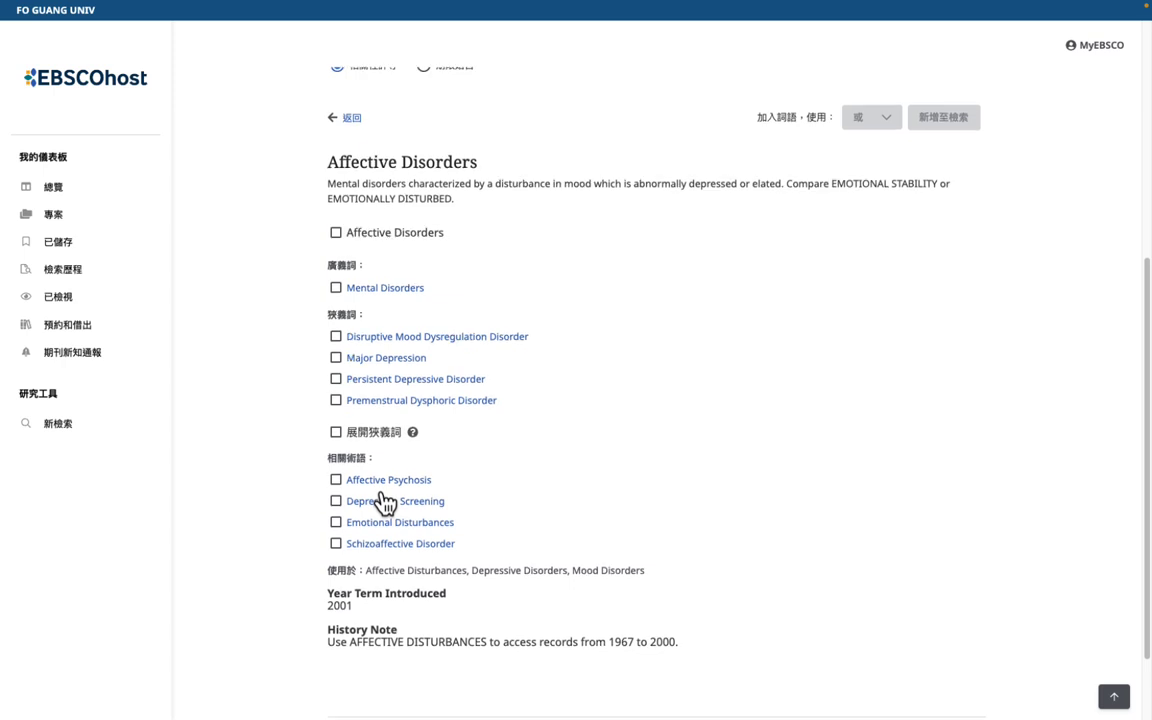
scroll(378, 500, "up", 1)
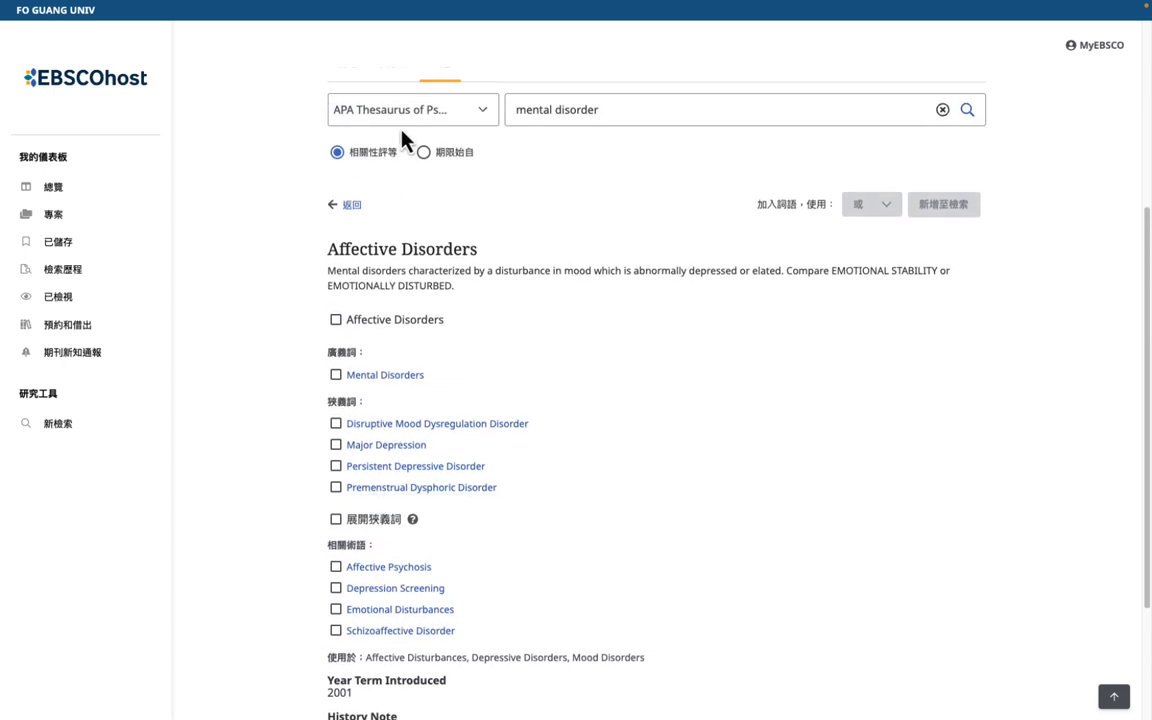
scroll(378, 160, "down", 1)
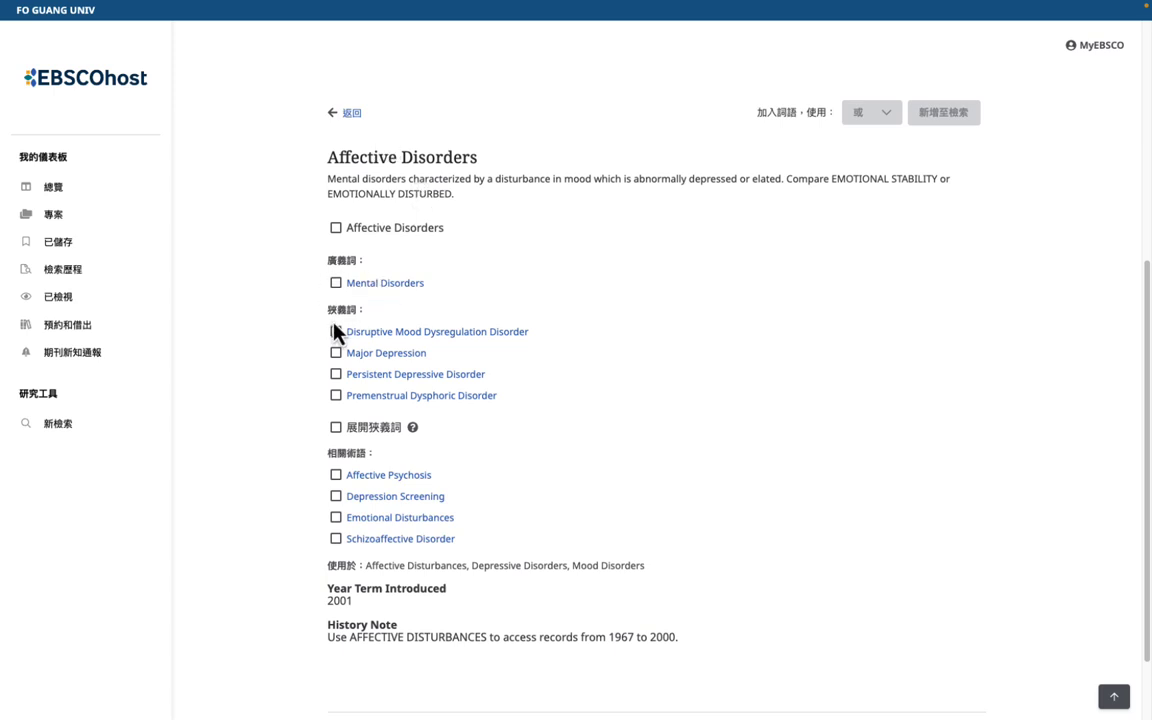
scroll(347, 414, "down", 1)
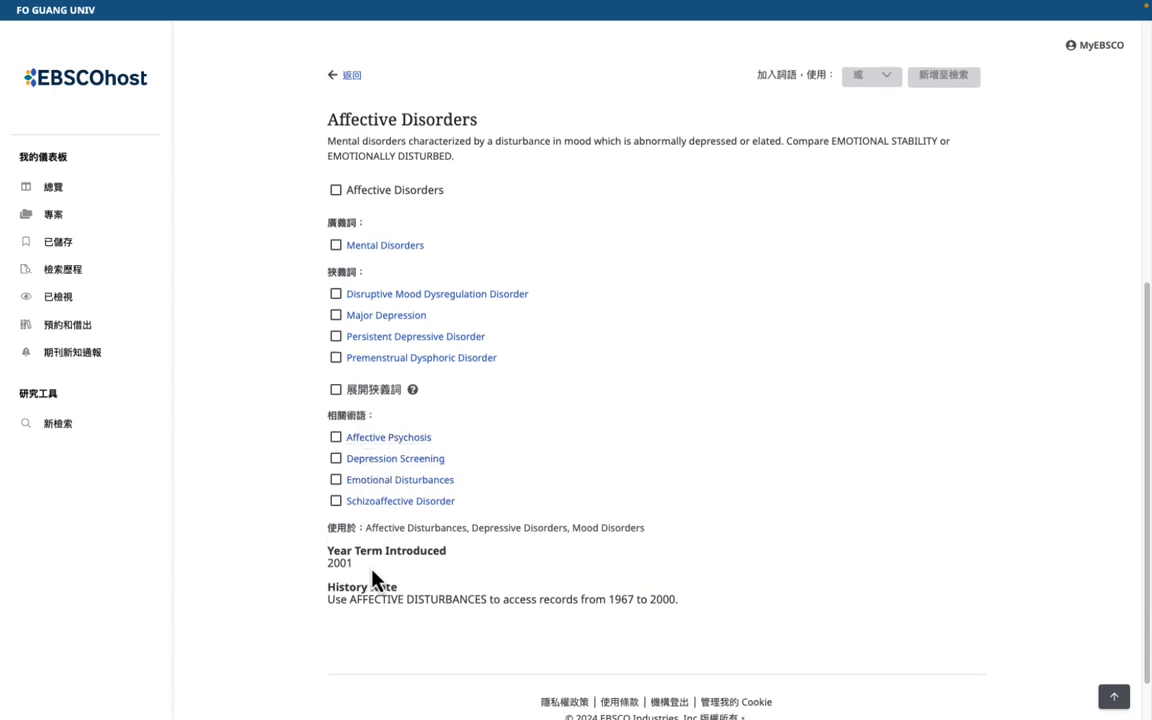
scroll(372, 575, "up", 4)
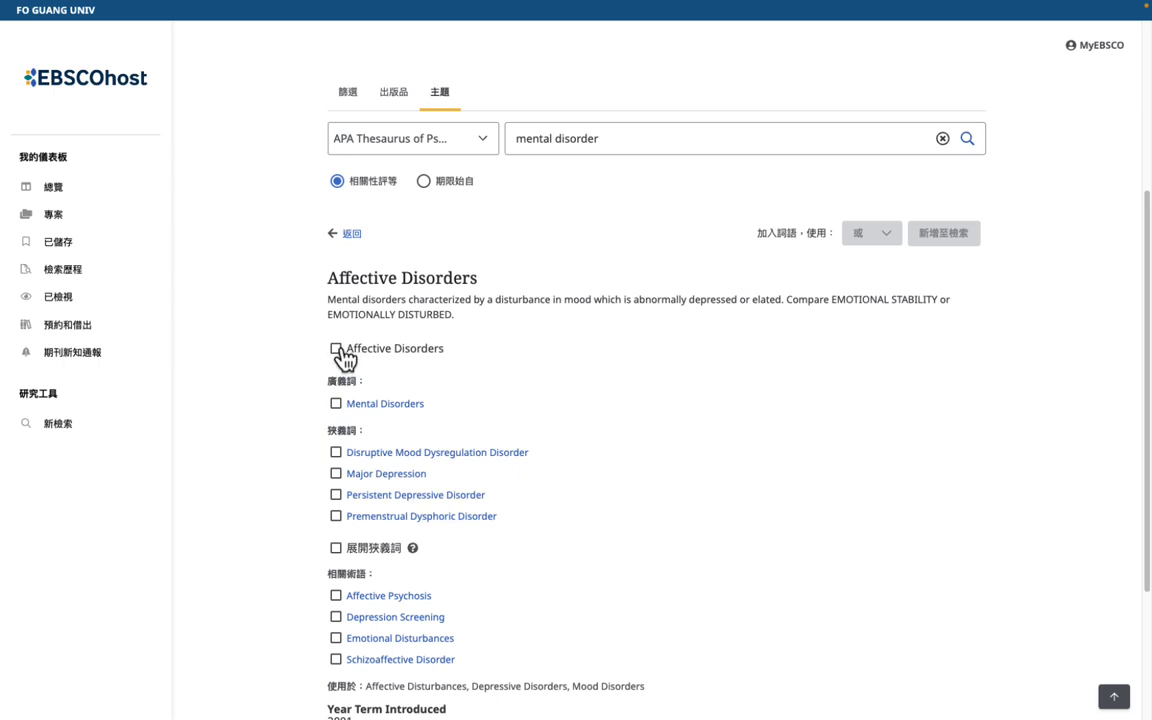
Add Affective Disorders with its narrower terms to the query, combined with 或 (OR), and run the search
left_click(336, 349)
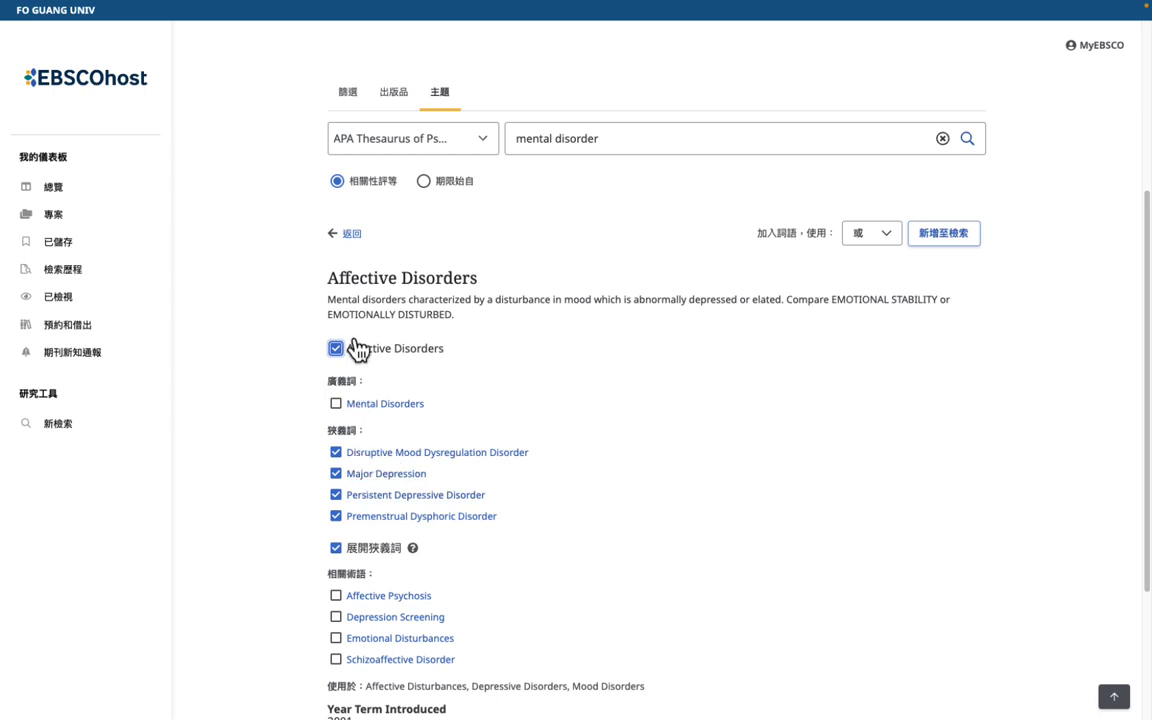
scroll(754, 298, "up", 1)
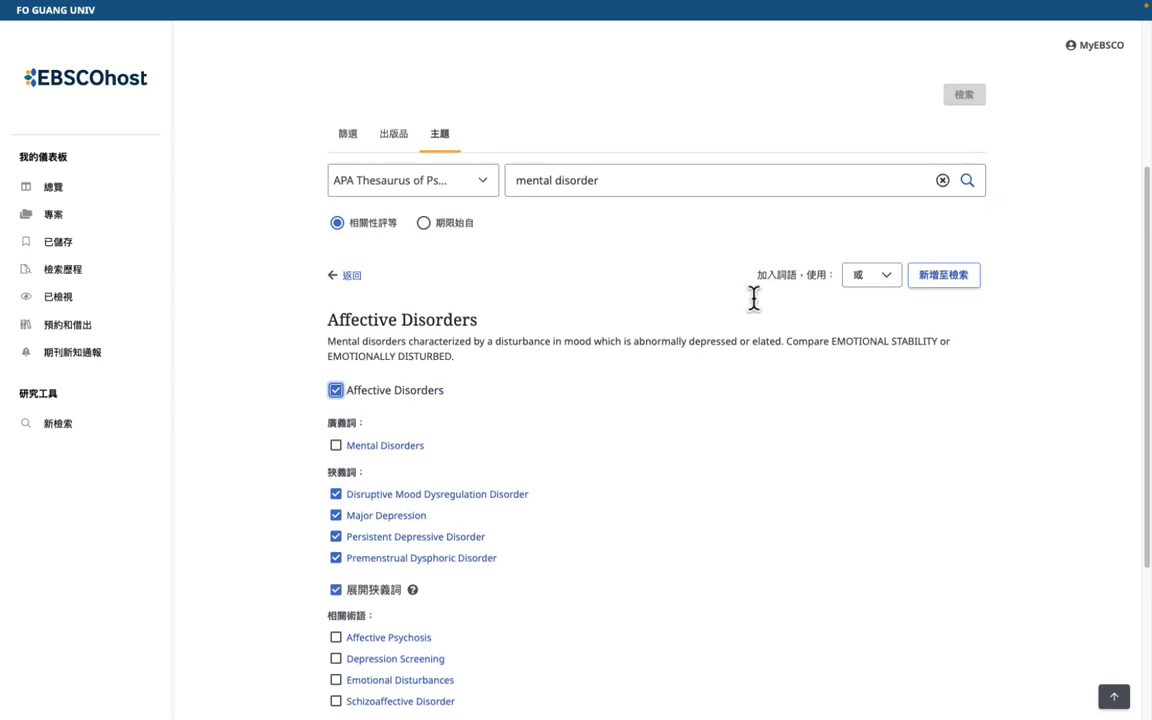
left_click(957, 286)
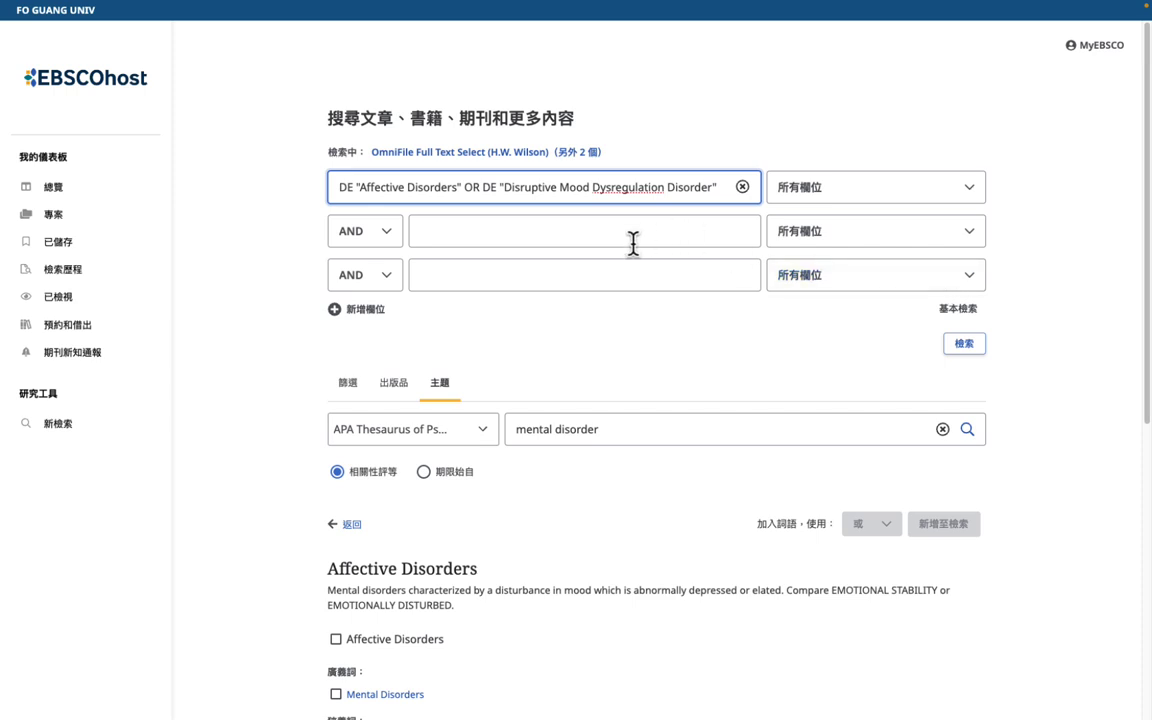
double_click(472, 187)
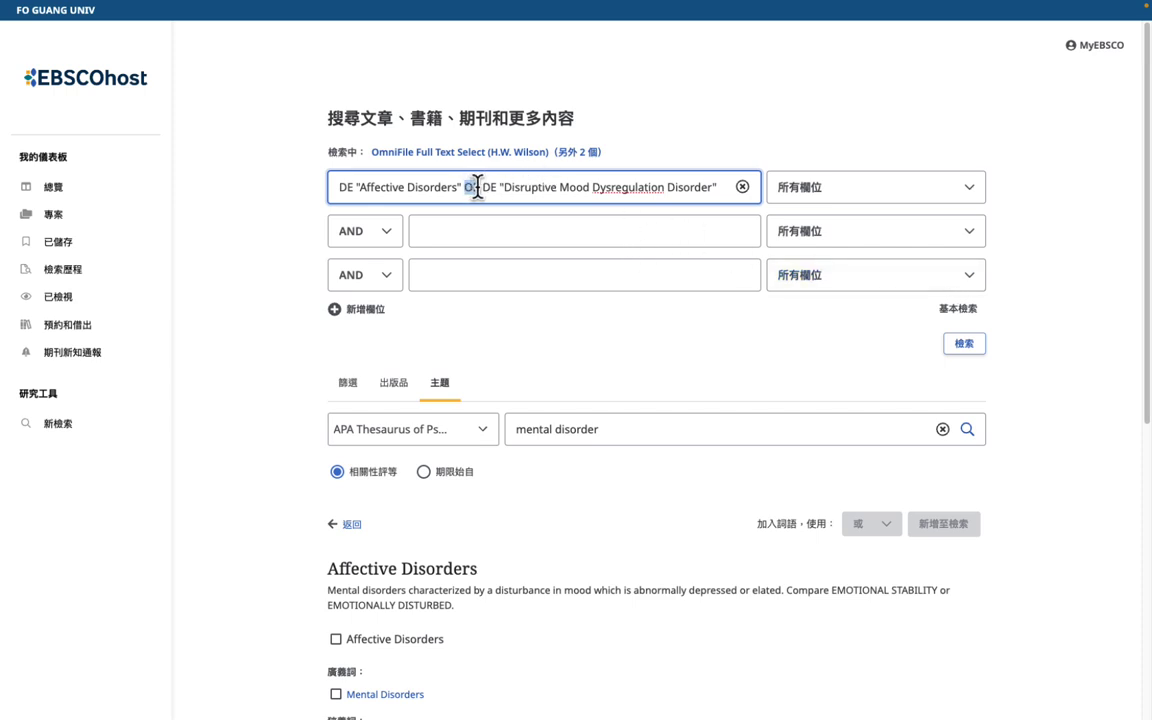
left_click_drag(880, 550, 890, 520)
left_click(964, 343)
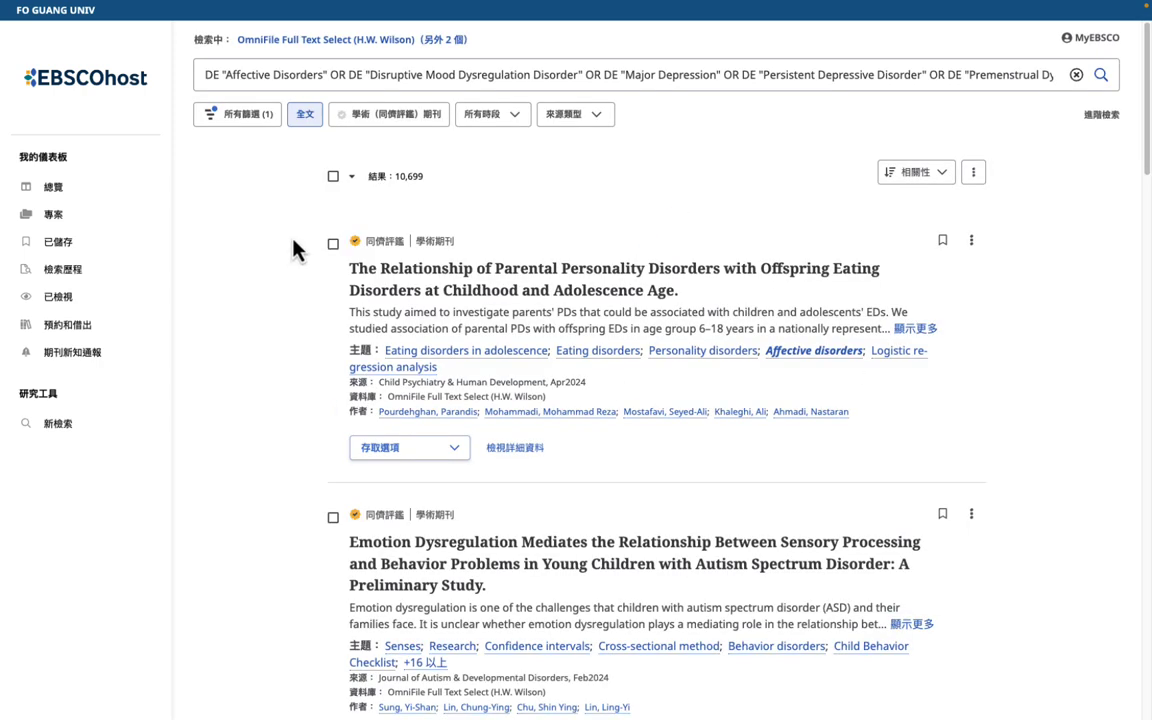
left_click(198, 70)
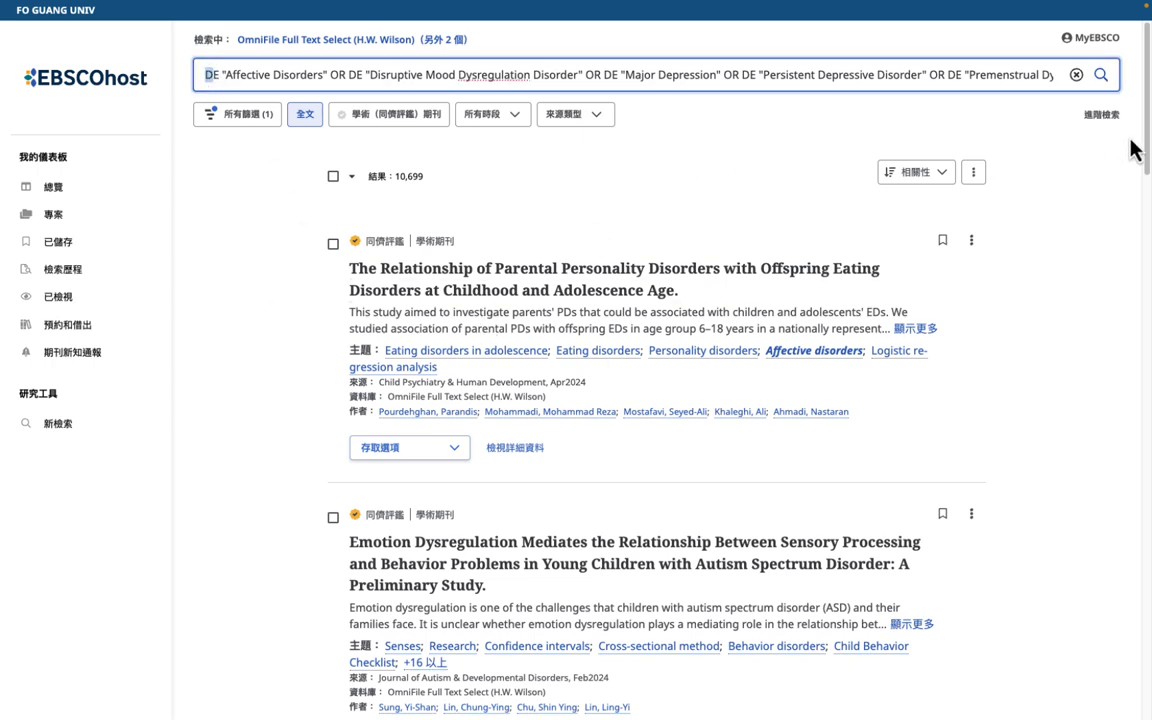
Return to the advanced search form and look through the searchable fields offered for the subject-term query, keeping 所有欄位
left_click(1100, 116)
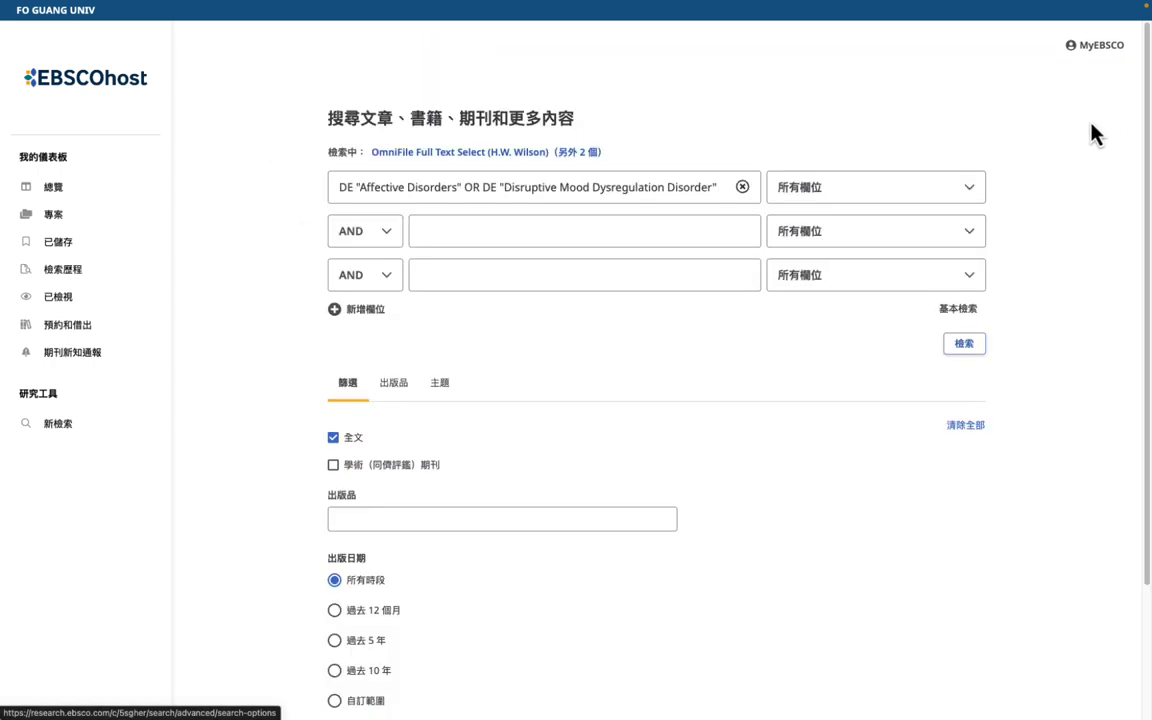
double_click(524, 187)
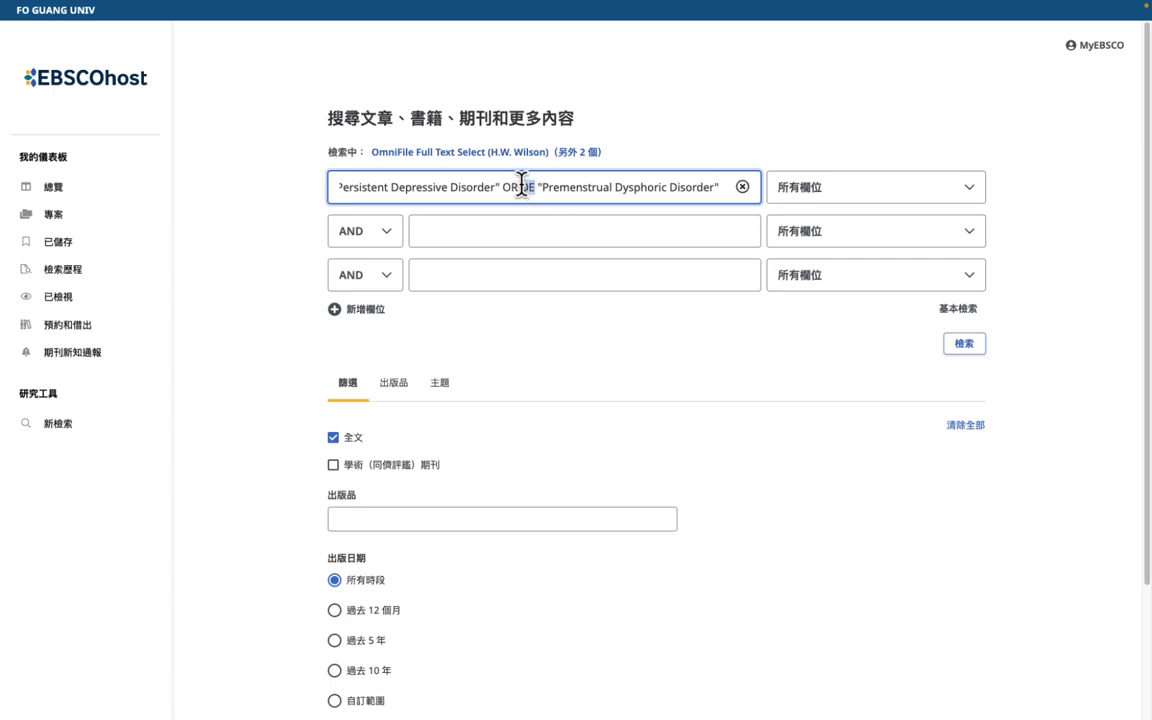
left_click(838, 190)
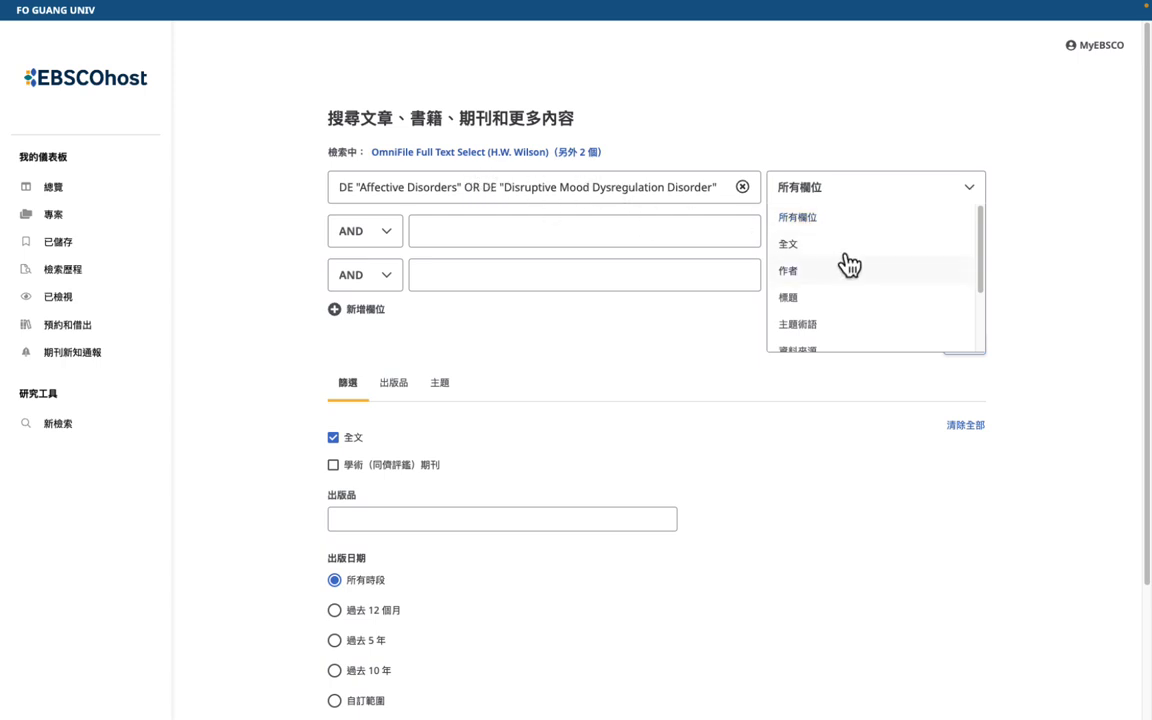
scroll(856, 267, "down", 2)
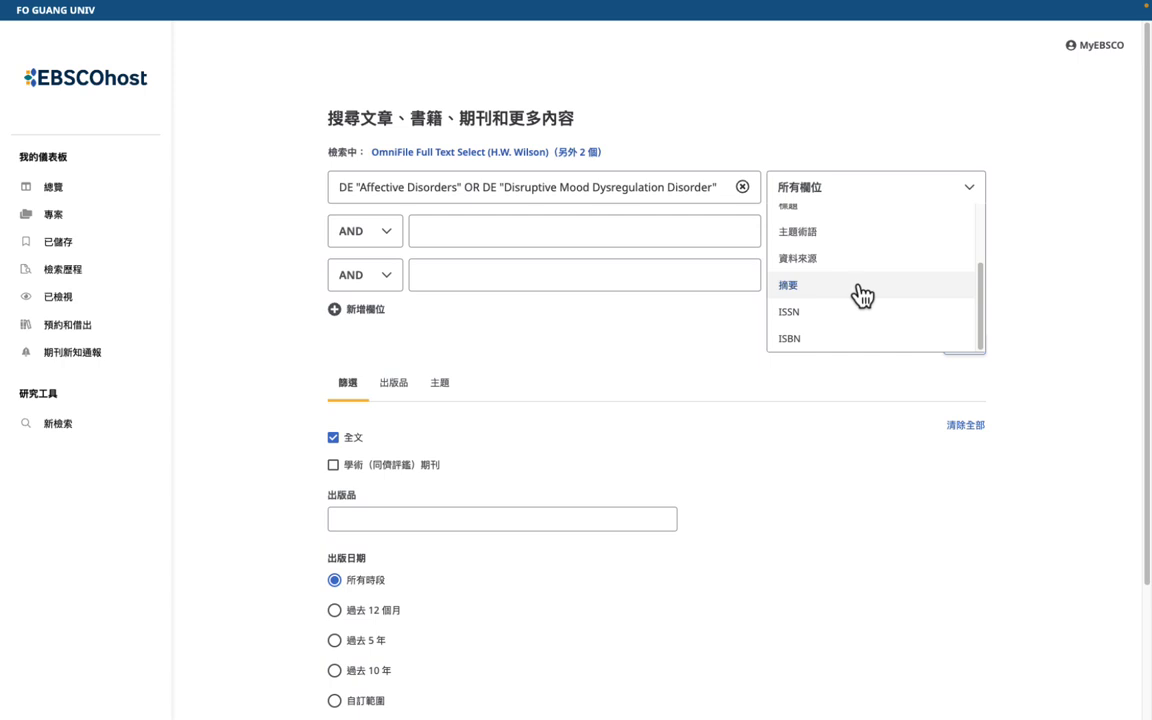
left_click(727, 137)
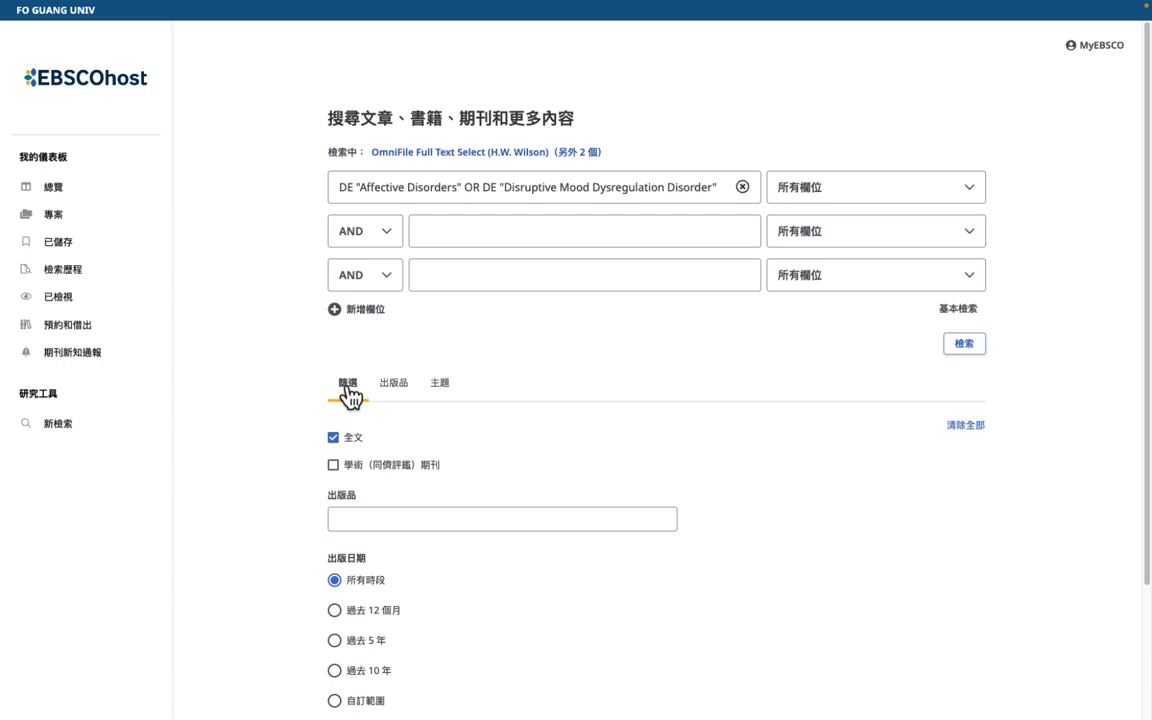
Revisit the publication and subject lookups and rerun the Affective Disorders query
left_click(394, 394)
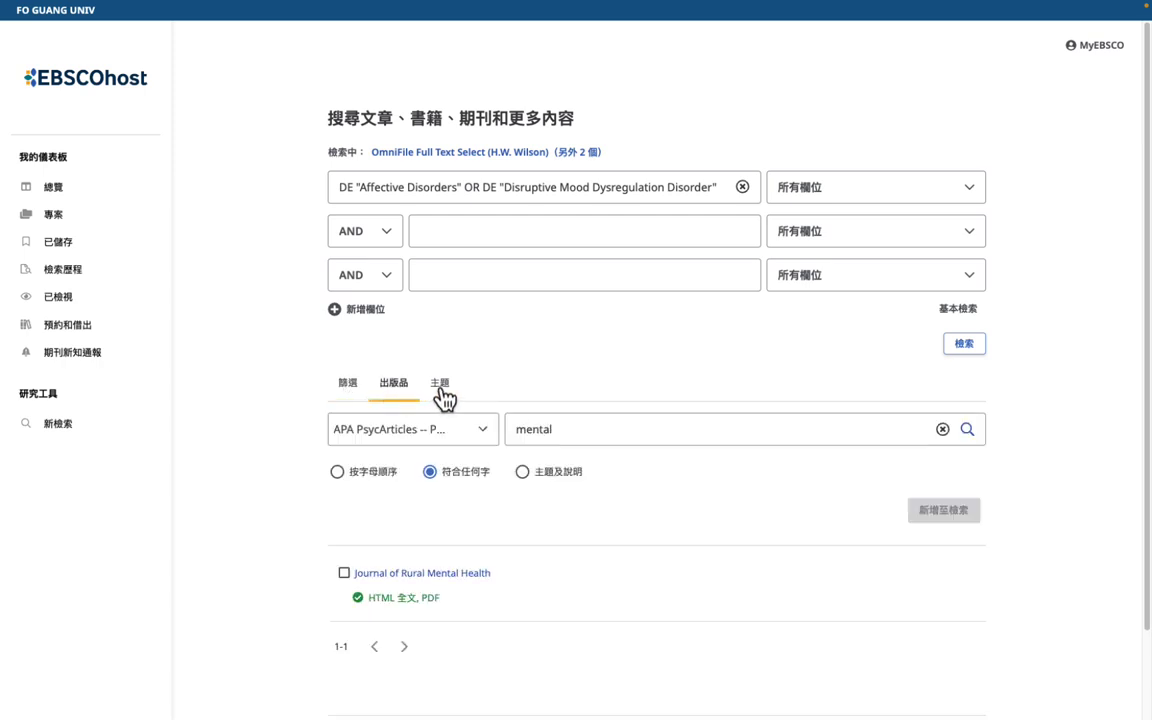
left_click(442, 393)
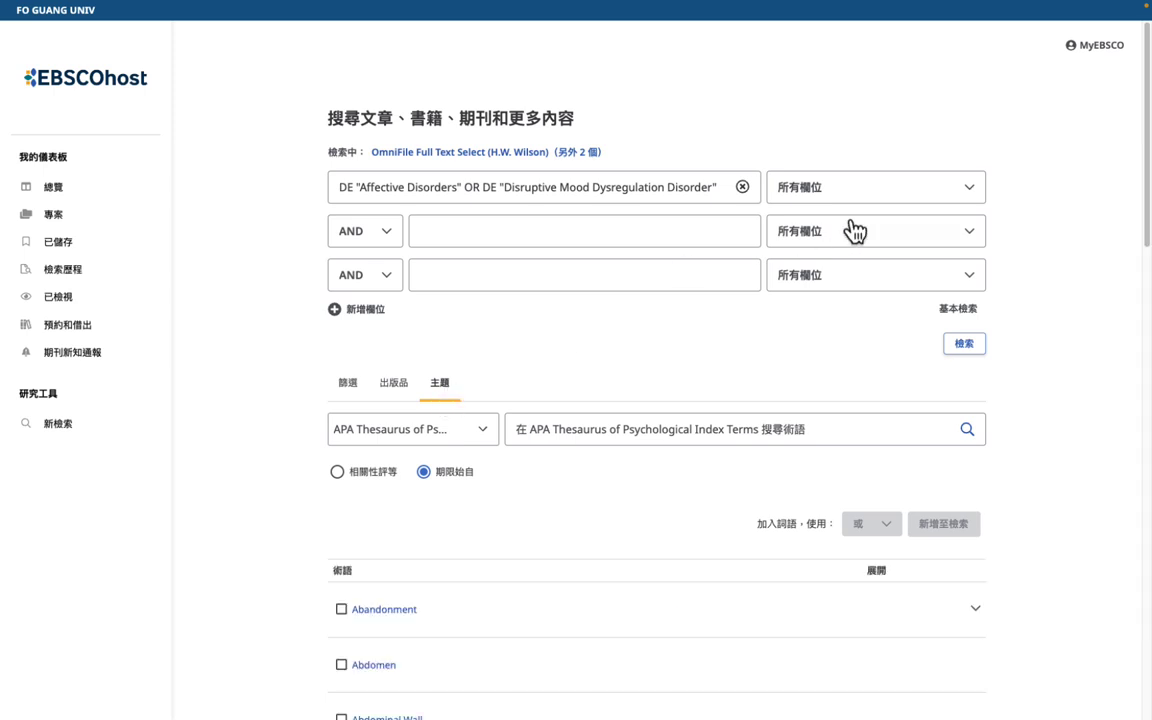
left_click(965, 345)
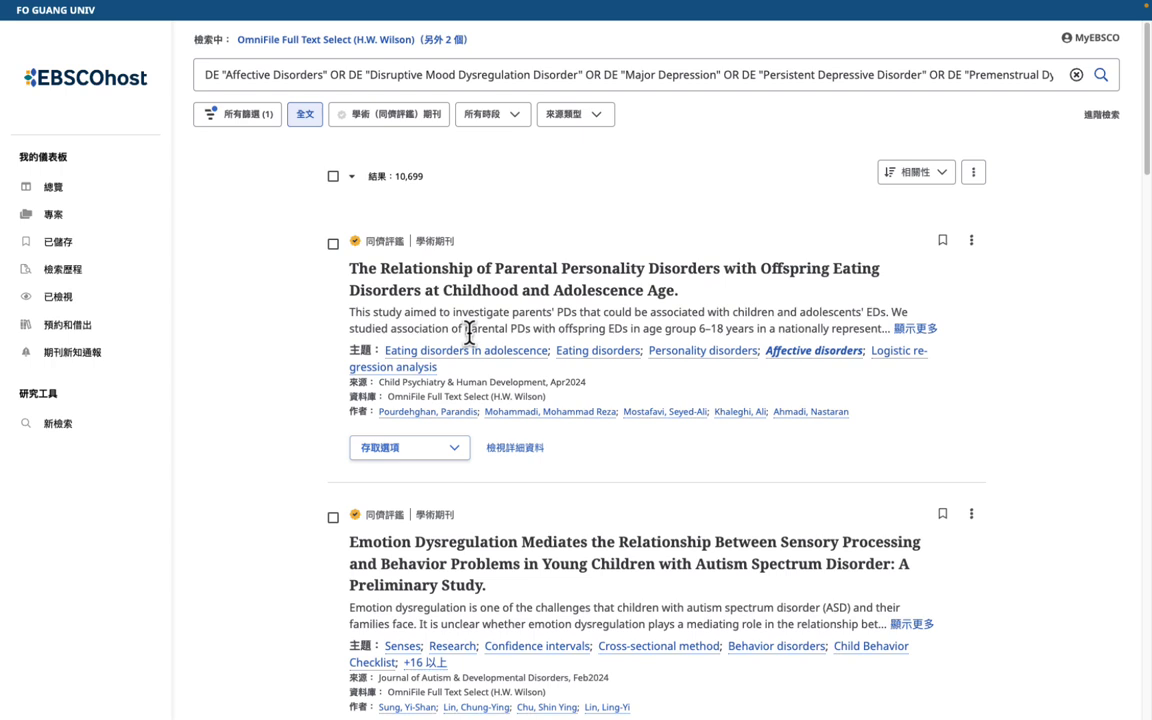
Check the first result's access options and open its detail page to review the source, subjects, keywords, abstract and identifiers
left_click(452, 452)
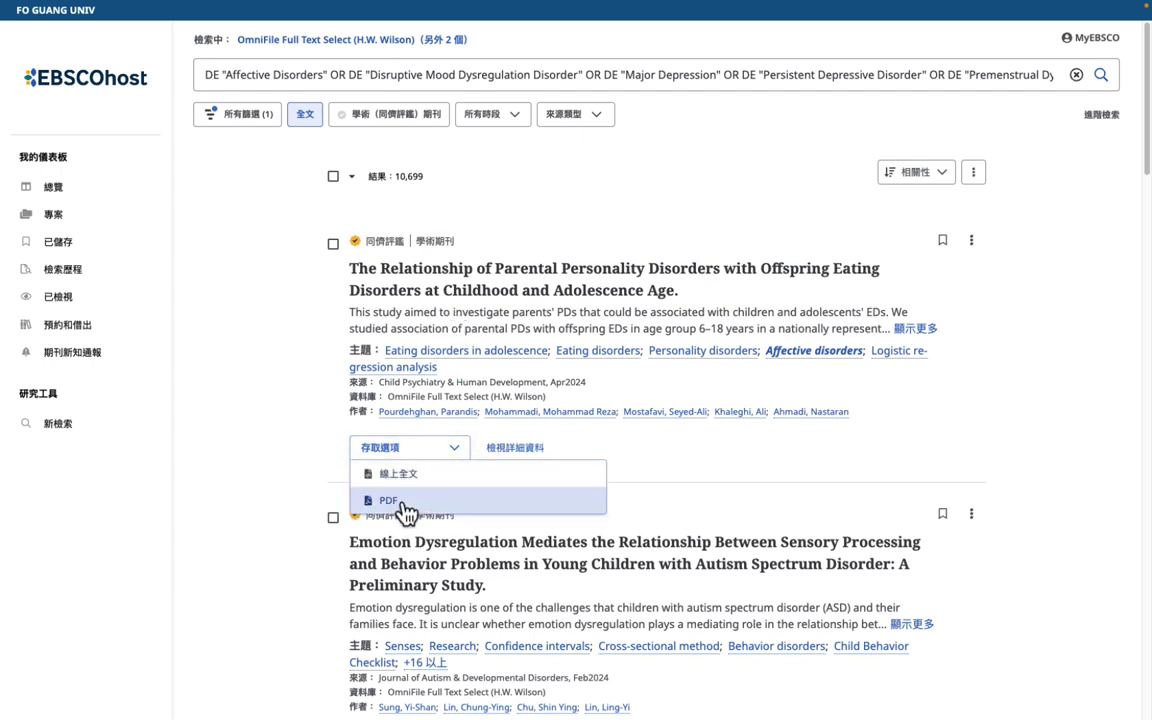
left_click(456, 301)
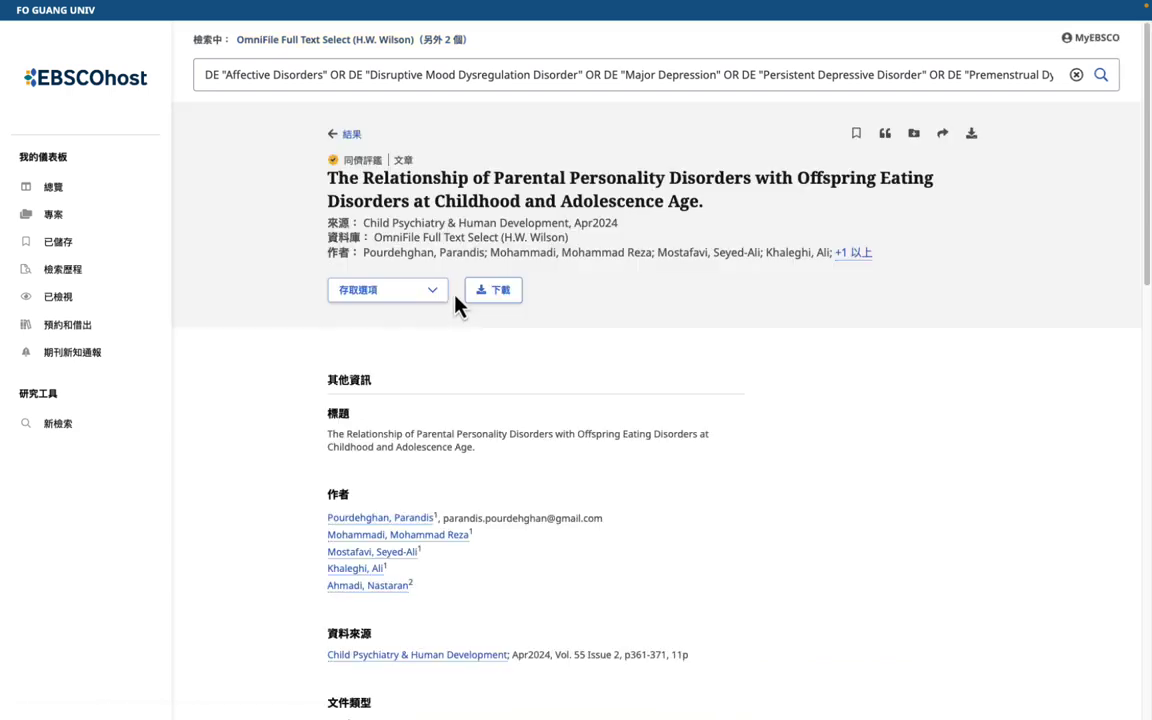
scroll(370, 358, "down", 5)
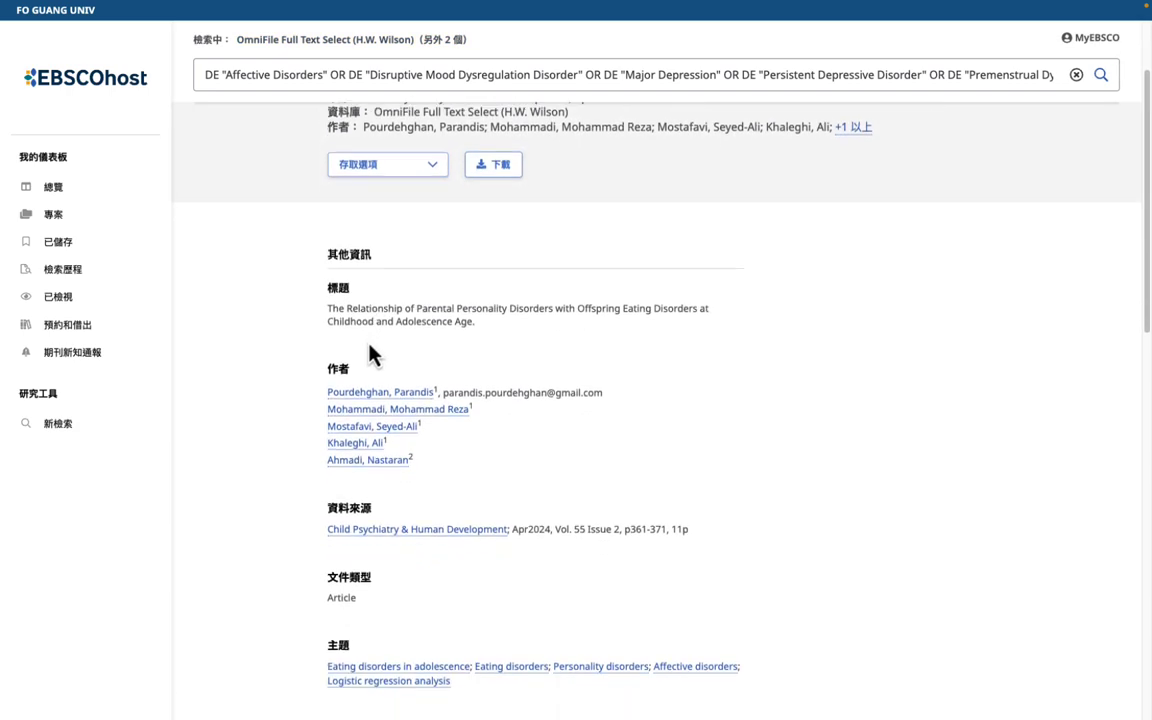
scroll(373, 350, "down", 15)
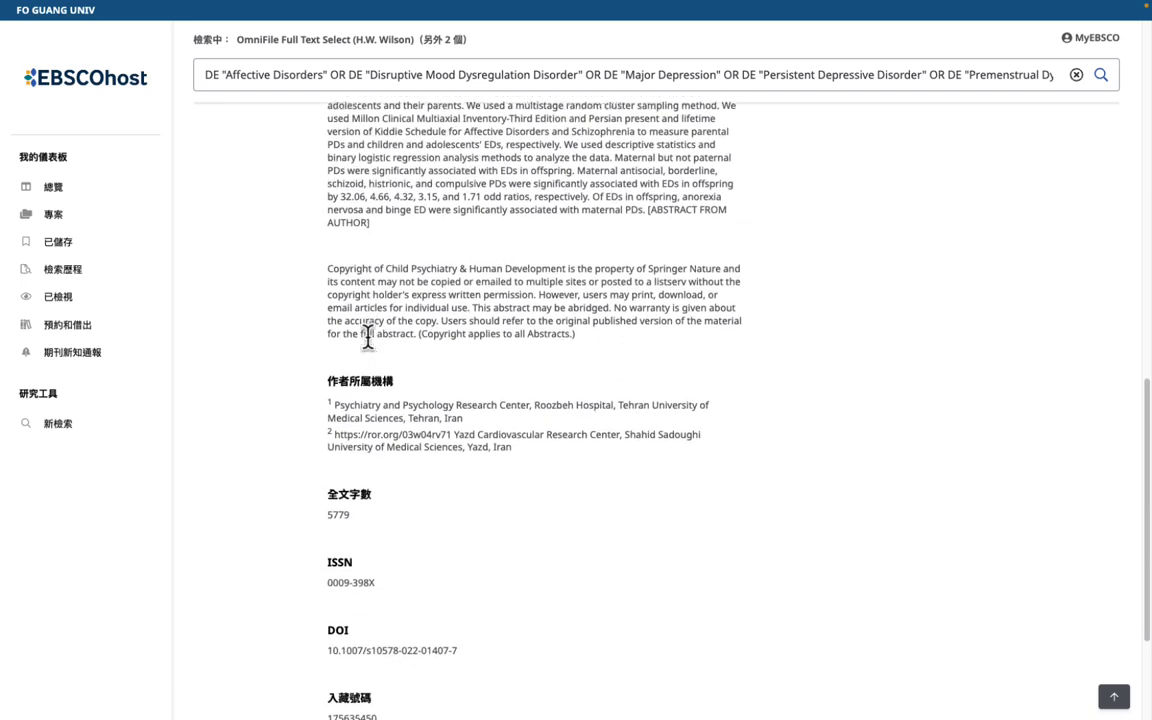
scroll(373, 373, "up", 10)
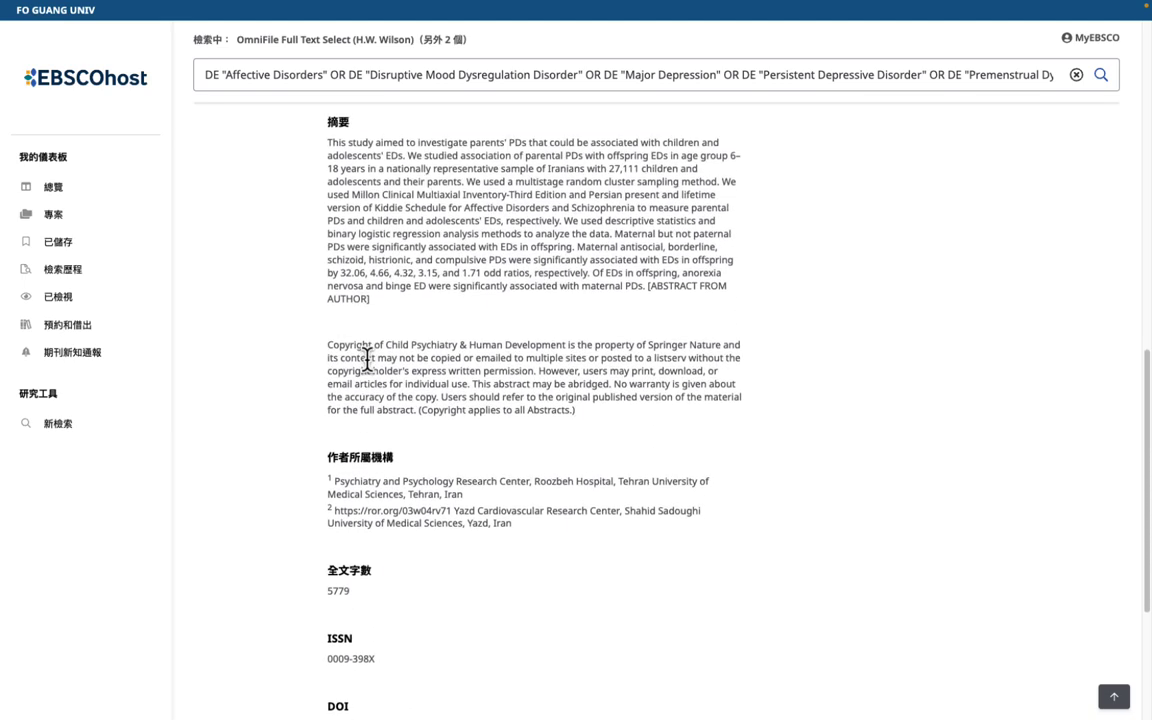
scroll(392, 376, "up", 4)
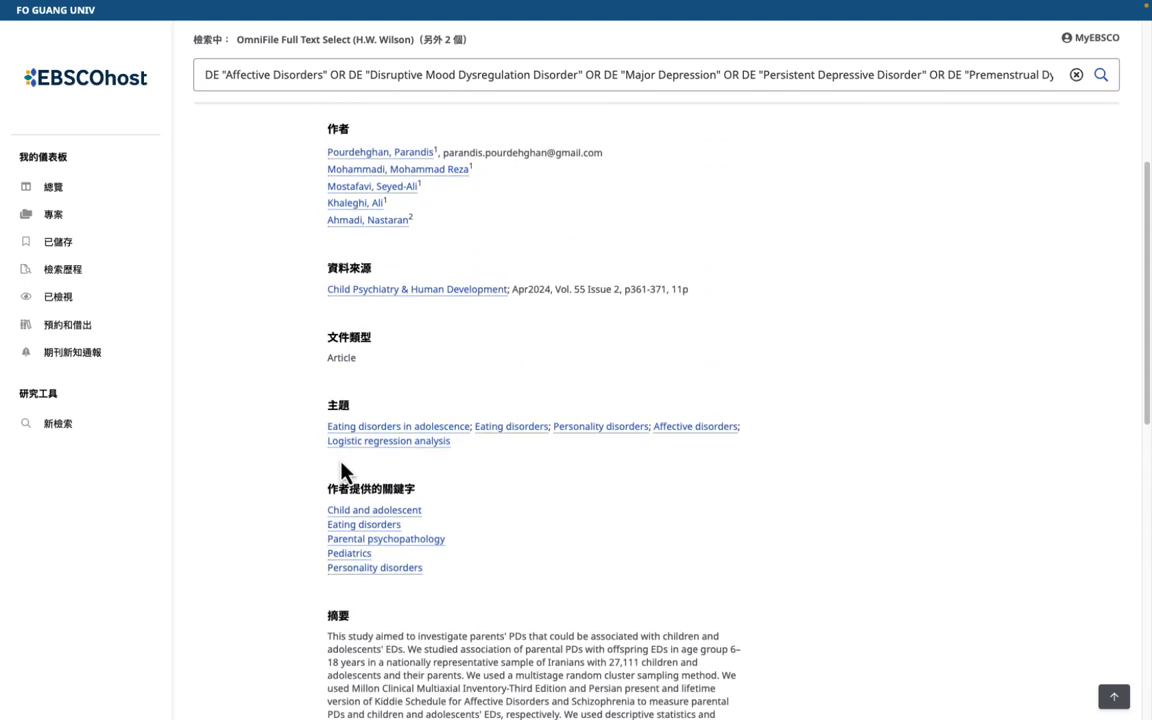
scroll(362, 495, "up", 4)
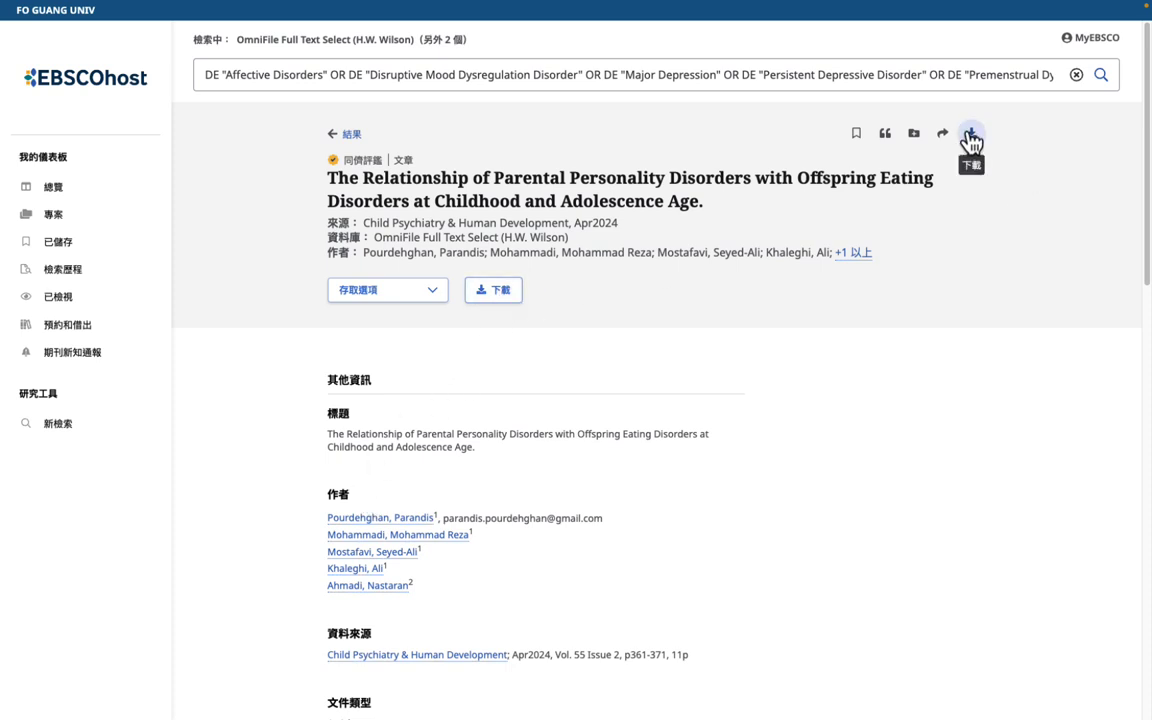
View the article's download formats for full text and for metadata only, and leave without downloading
left_click(493, 291)
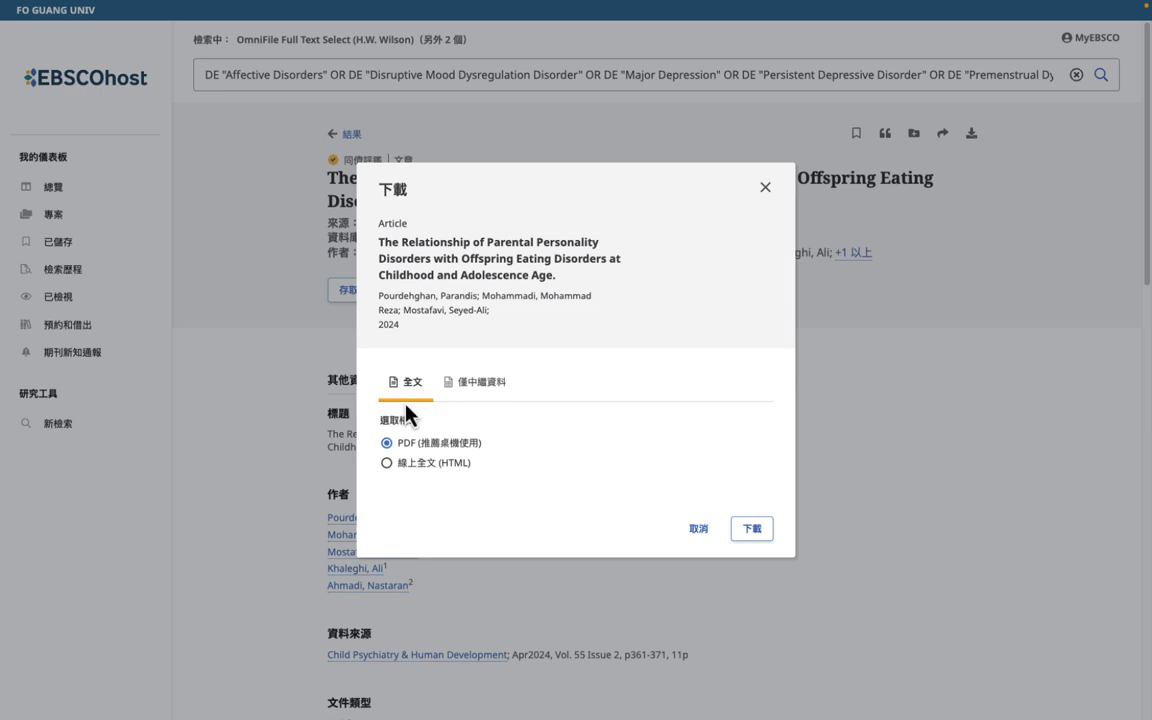
left_click(488, 392)
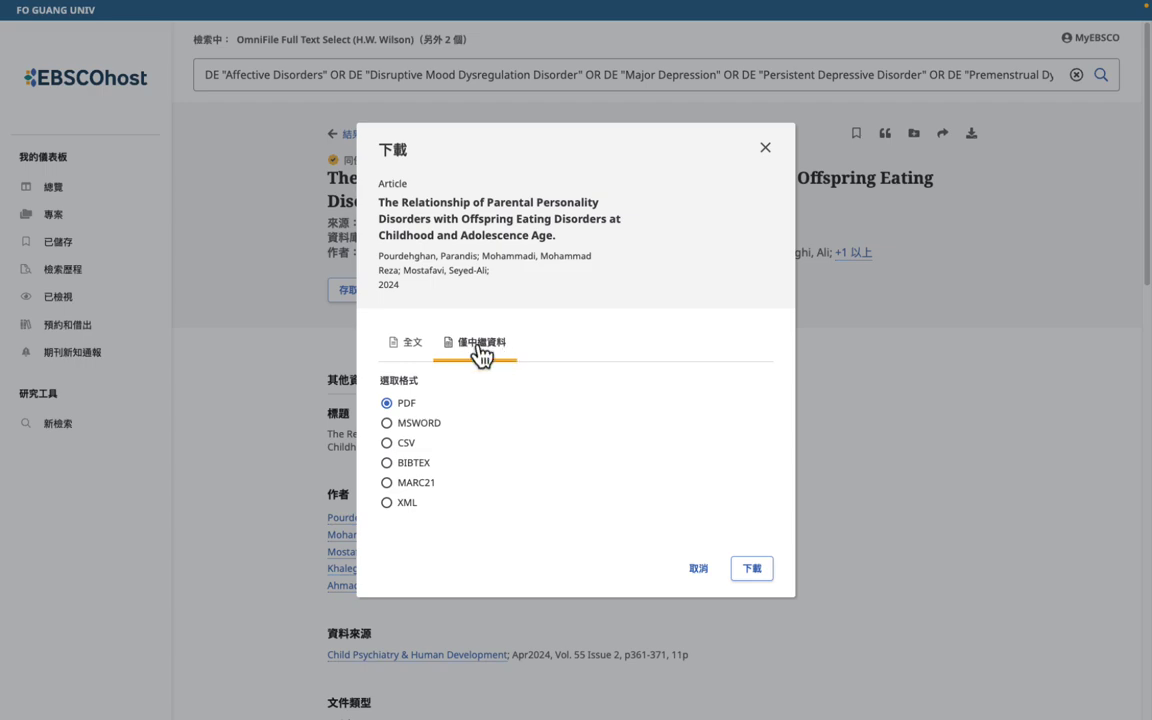
left_click(765, 148)
left_click(971, 138)
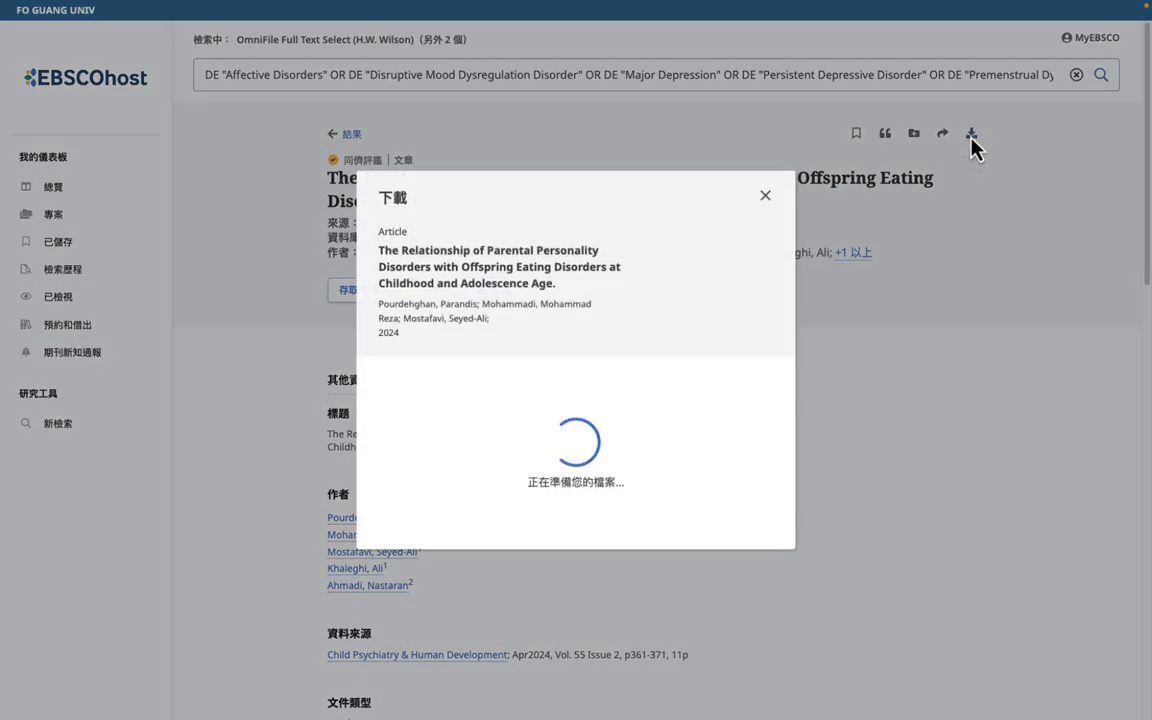
left_click(765, 190)
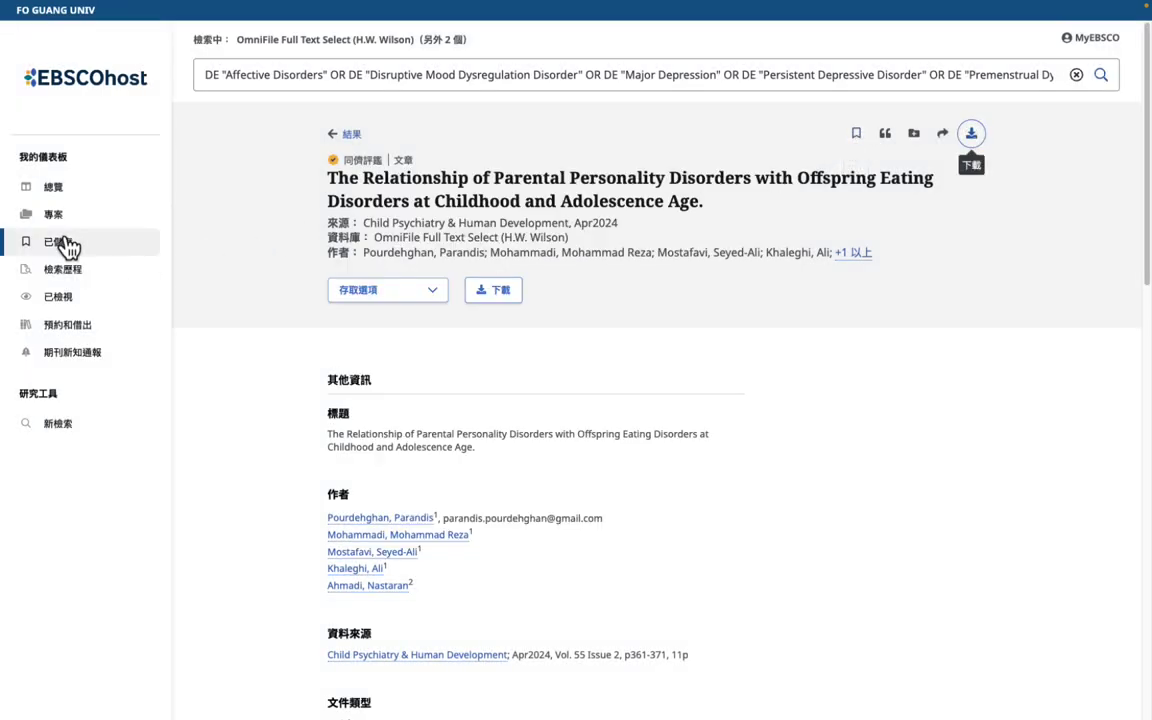
Save the article to the saved items and view its citation styles and citation export options
left_click(856, 133)
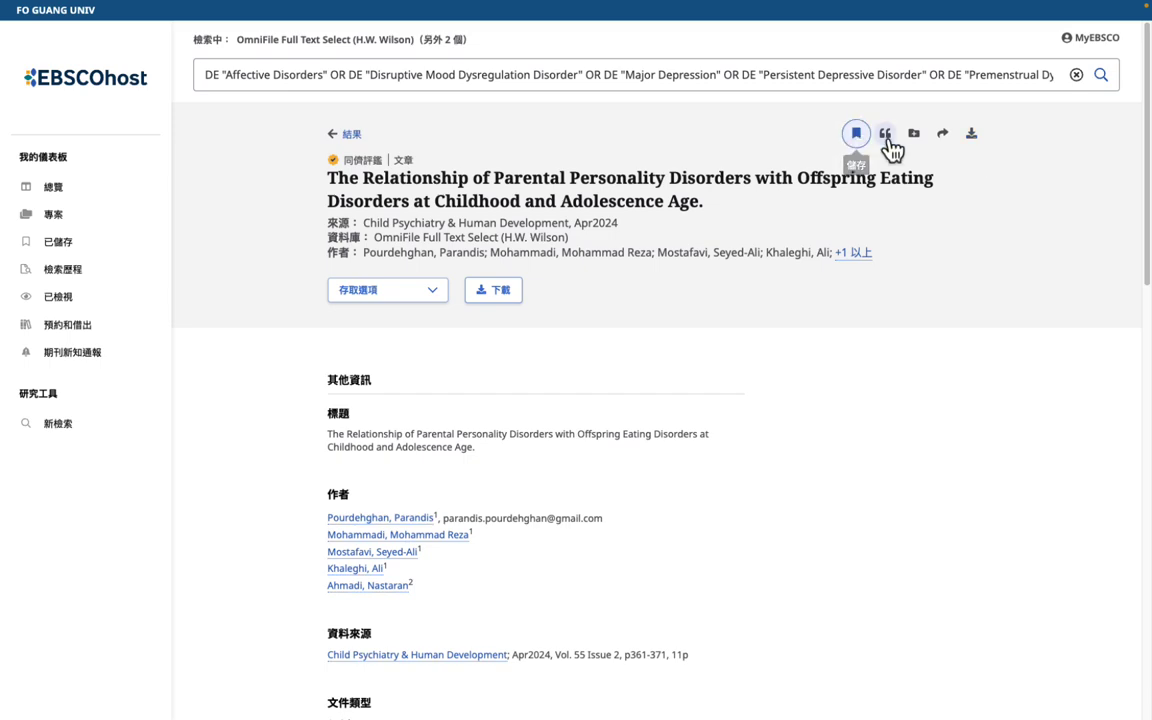
left_click(886, 135)
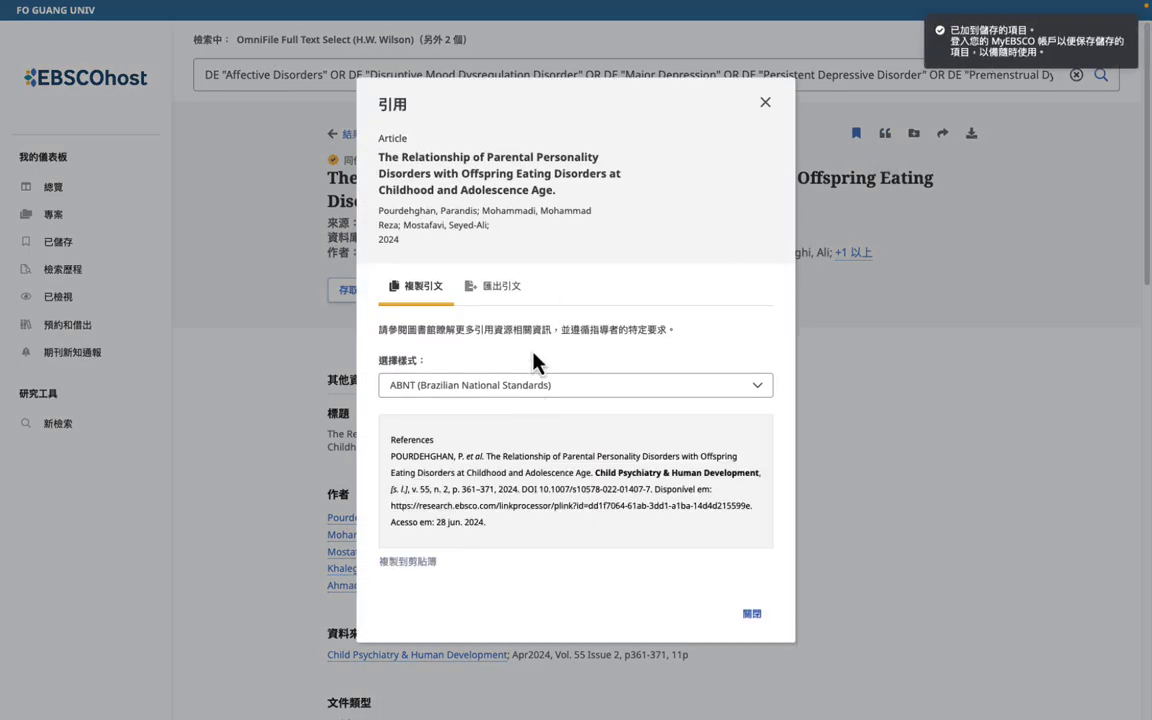
left_click(500, 297)
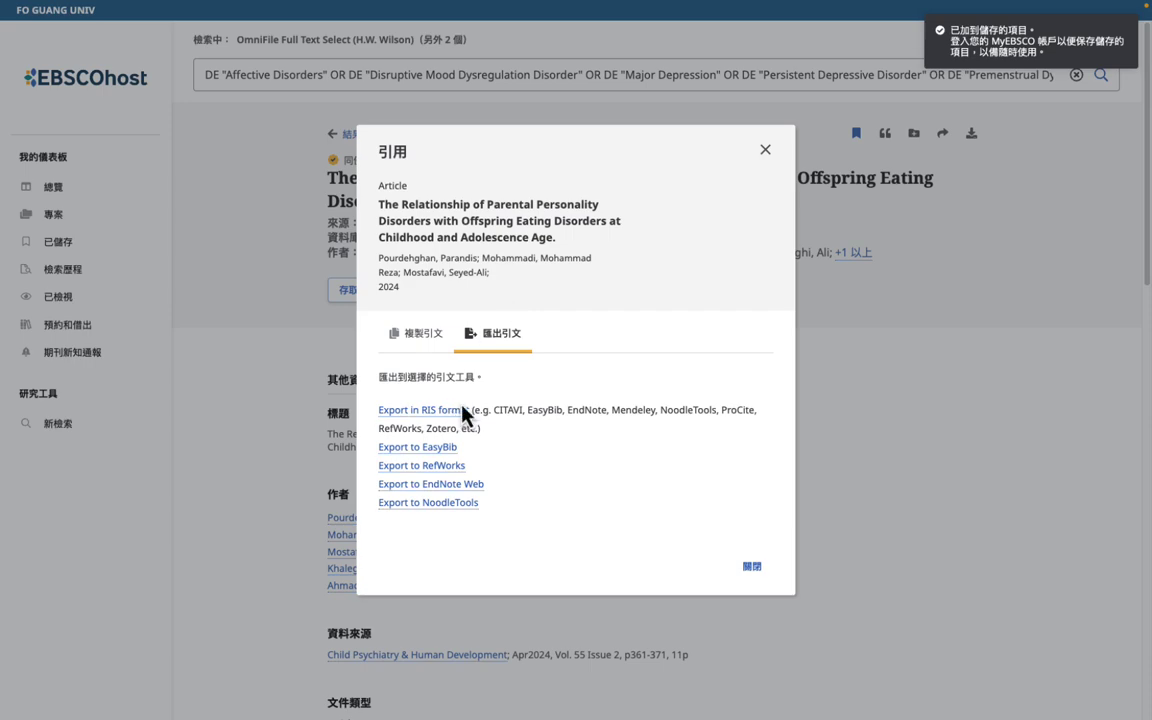
left_click(765, 152)
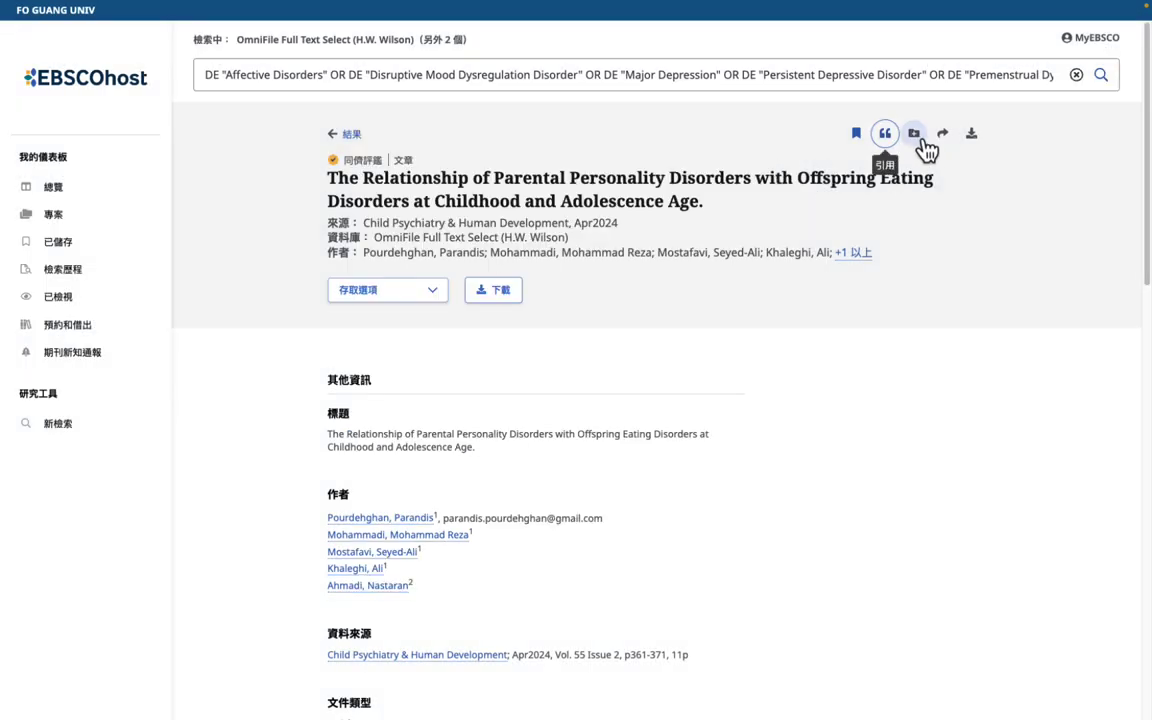
Try to add the article to a project (新增至專案)
left_click(915, 136)
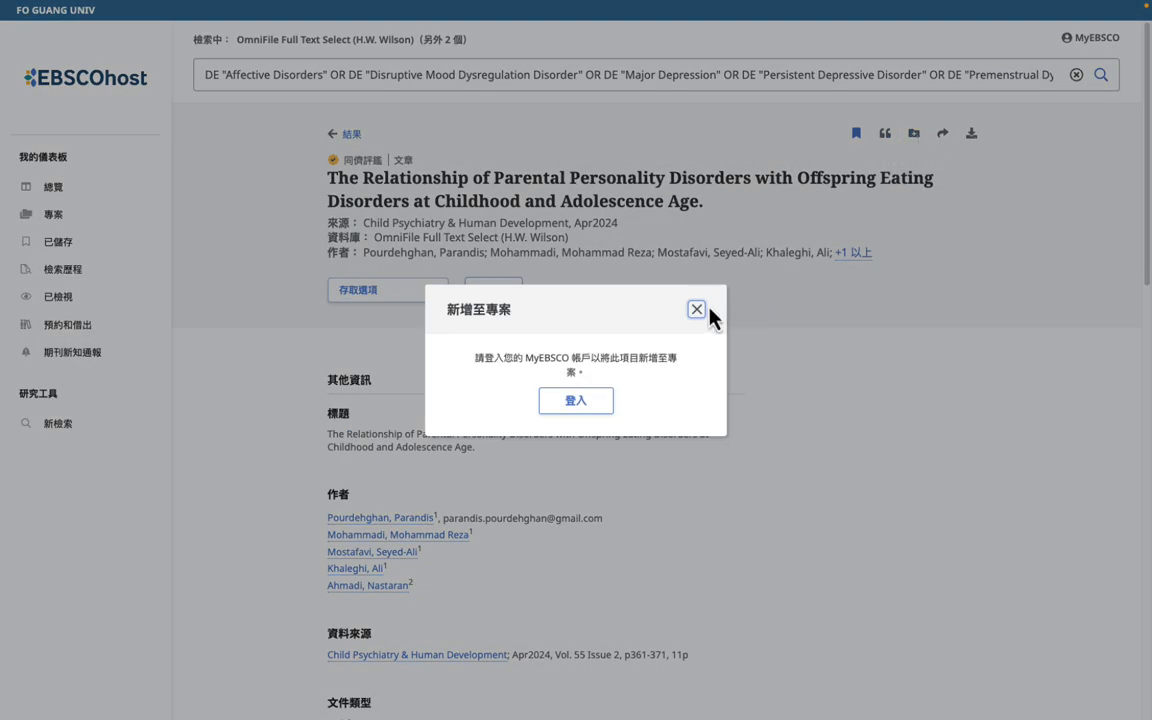